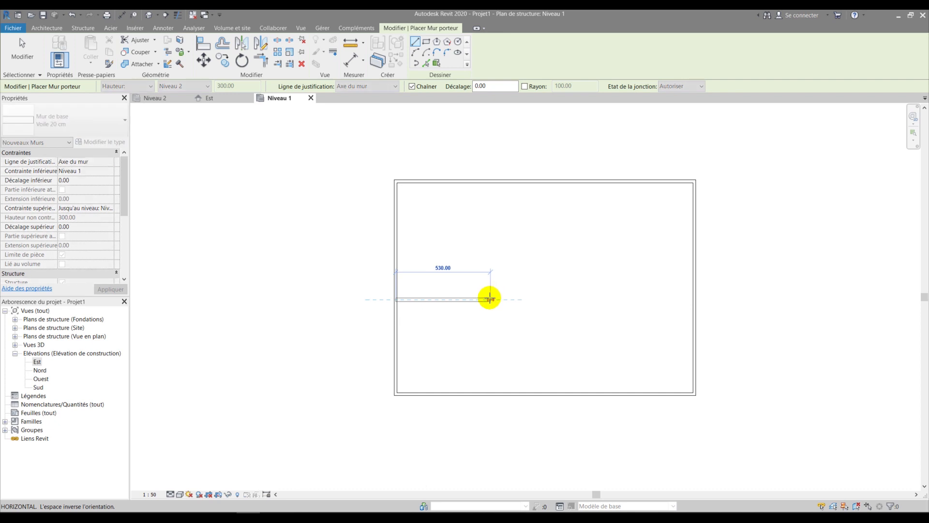
Draw a stepped chain of Voile 20 cm interior walls from the west exterior wall, ending in a vertical wall about 300 cm long.
click(498, 300)
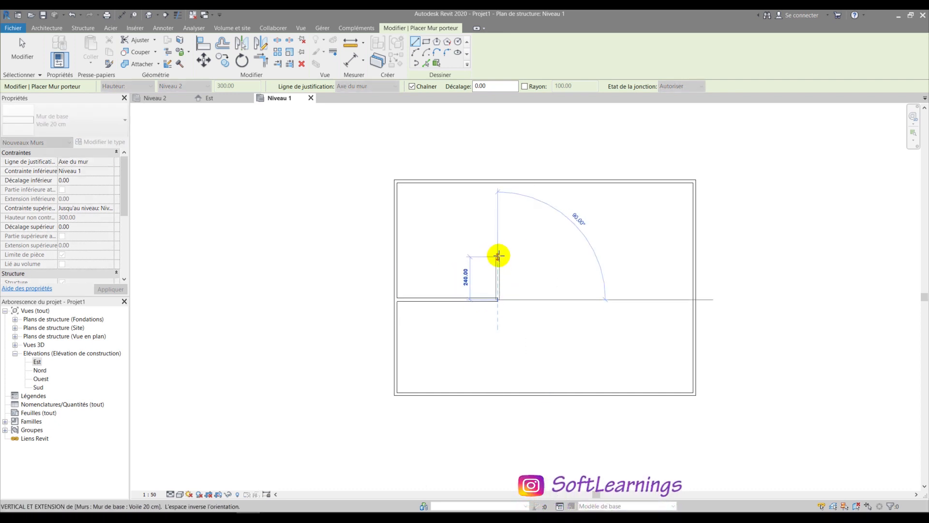
click(499, 255)
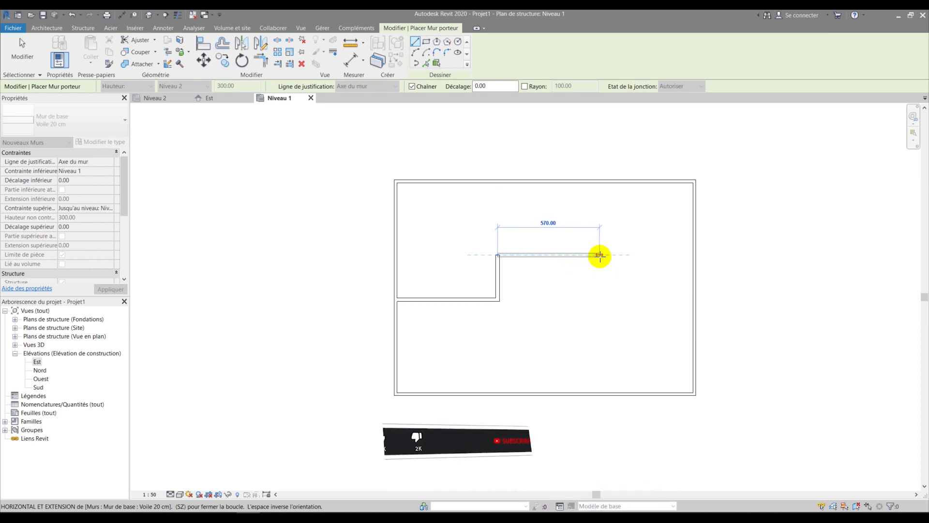
click(604, 255)
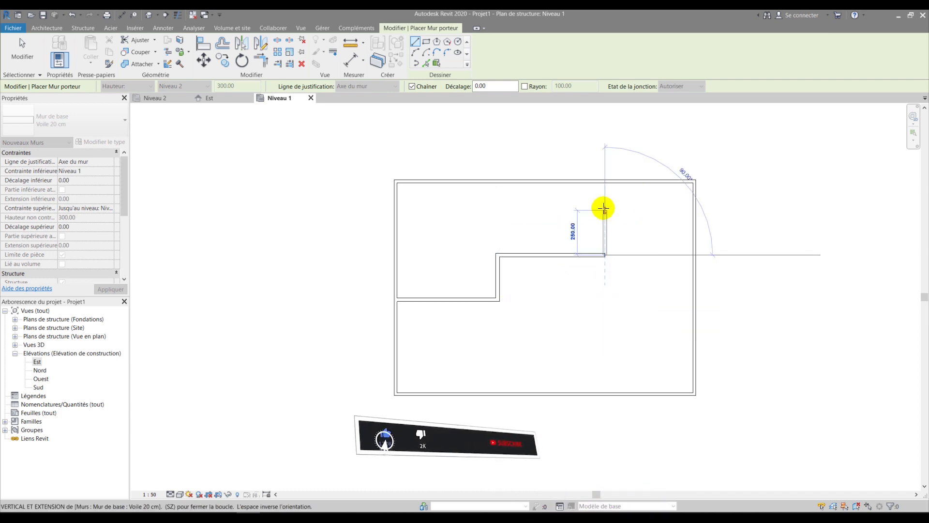
click(604, 201)
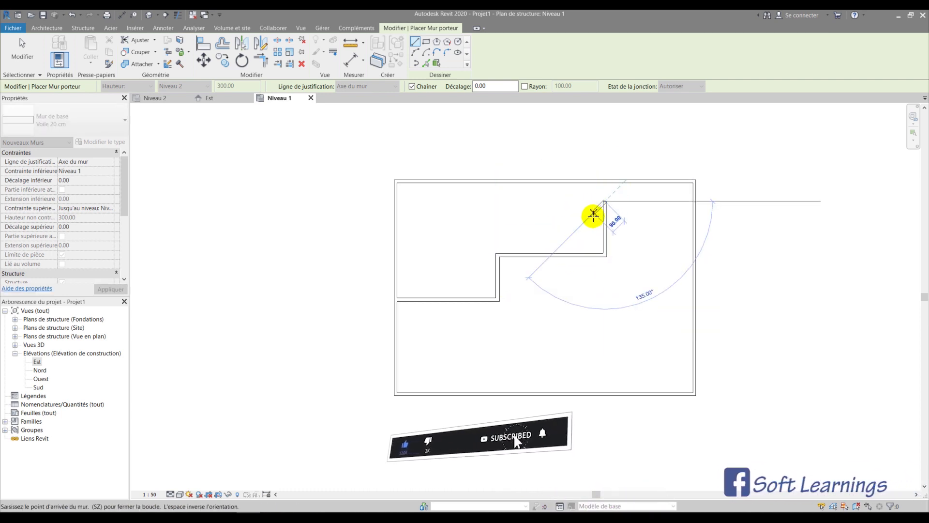
key(Escape)
key(Escape)
Stretch the upper horizontal interior wall eastward past the vertical wall to a length of about 700 cm.
click(576, 254)
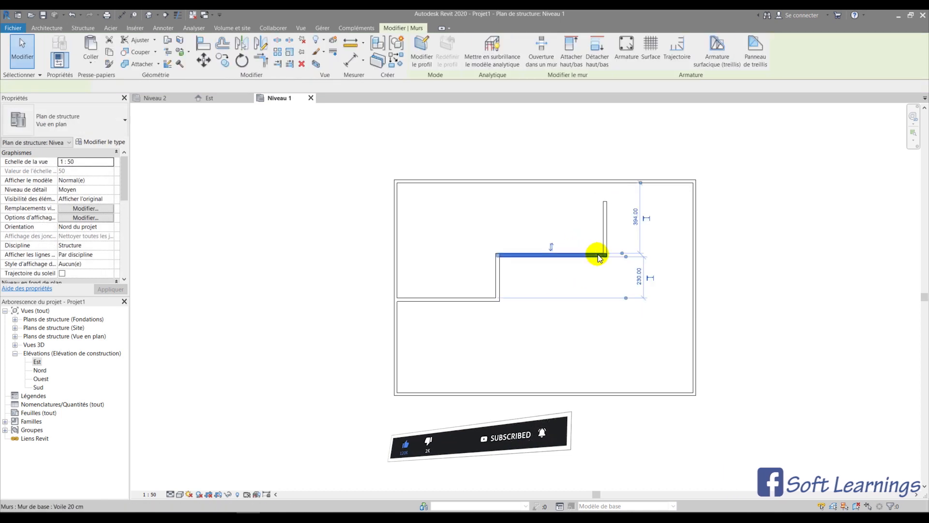
drag(603, 256, 632, 252)
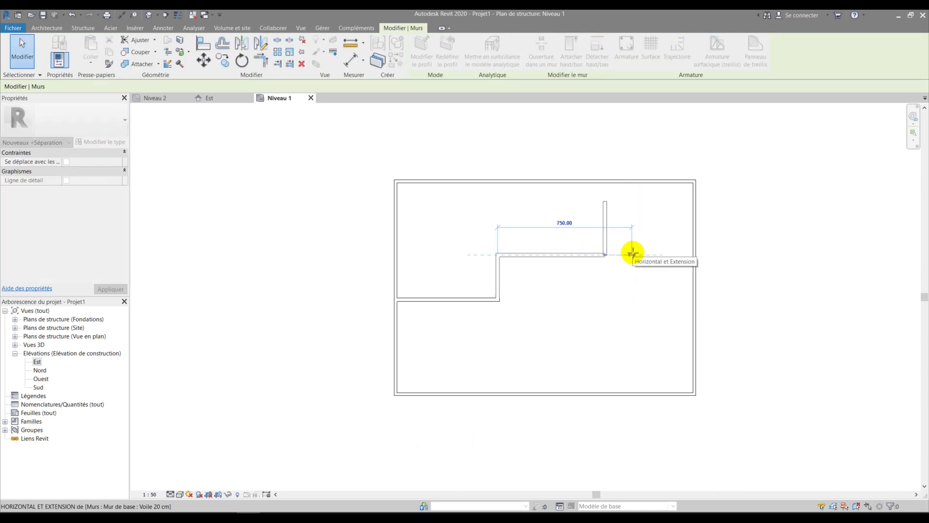
drag(622, 255, 623, 254)
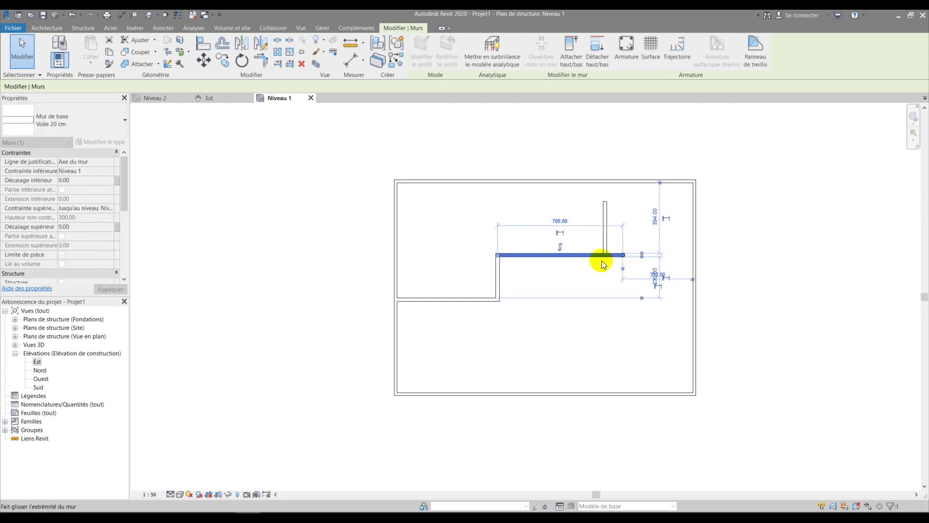
click(479, 326)
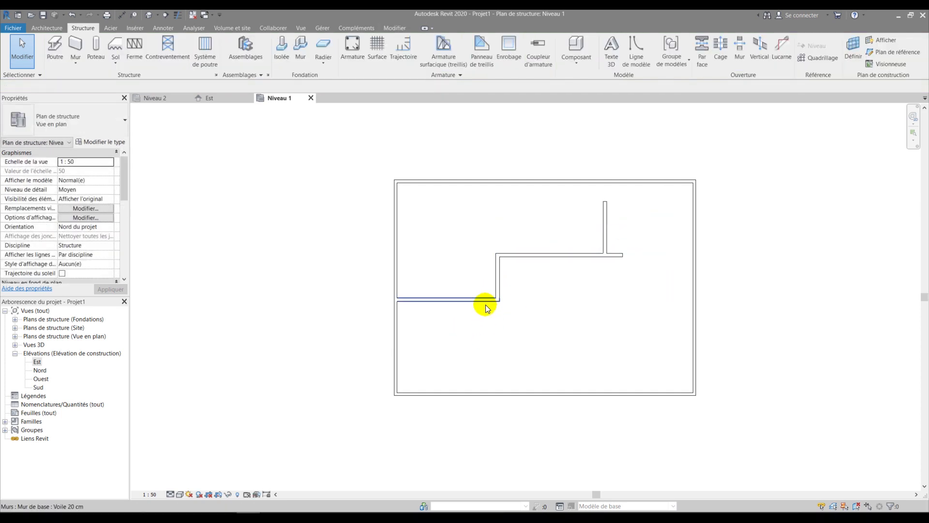
Extend the lower horizontal interior wall across the building to meet the east exterior wall.
click(498, 299)
drag(497, 301, 694, 301)
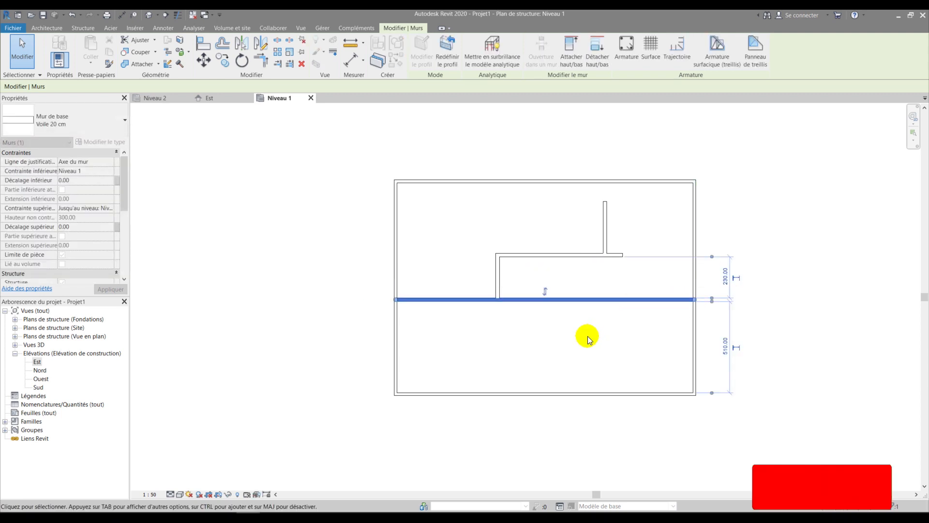
click(587, 336)
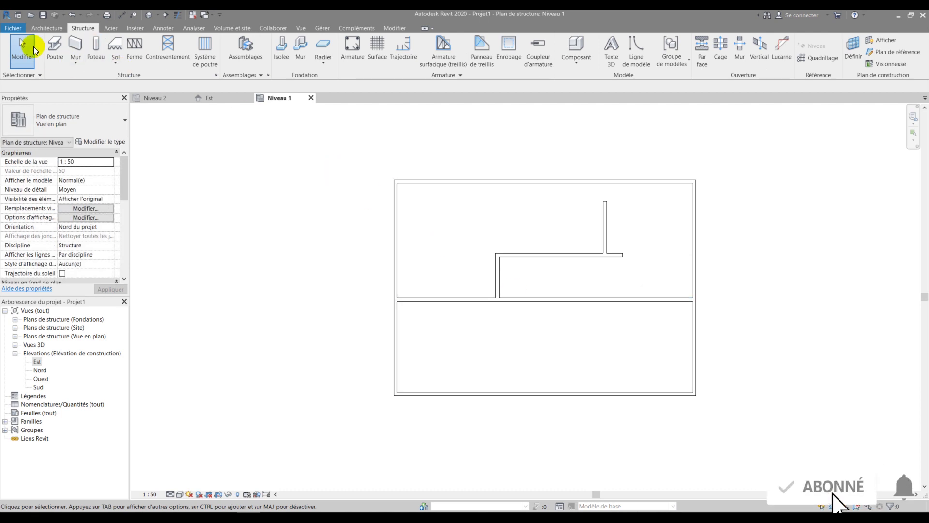
Draw a vertical structural wall from the south exterior wall that stops short of the middle horizontal wall.
click(76, 45)
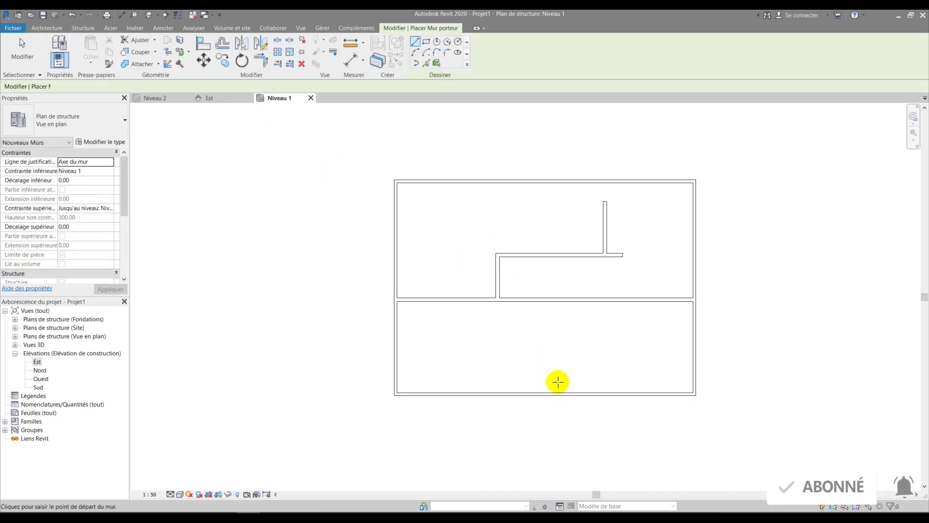
scroll(557, 382, up, 1)
click(563, 399)
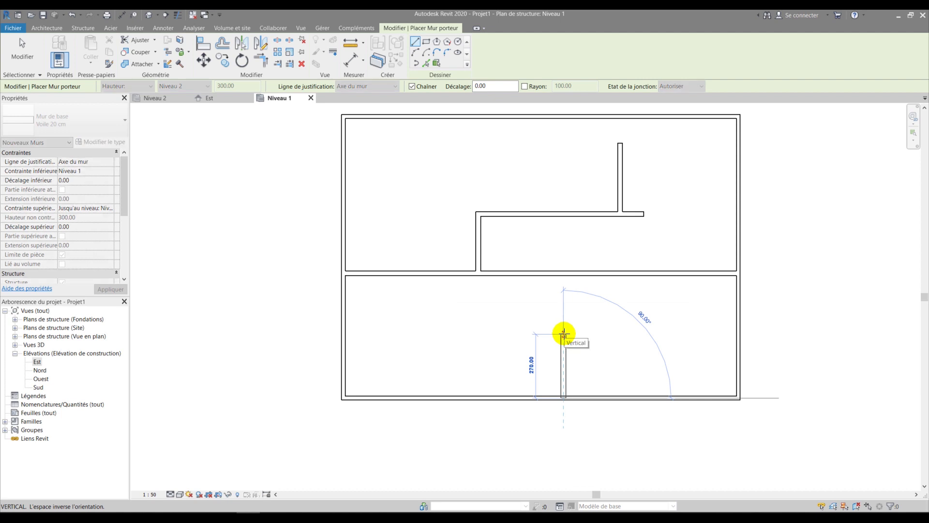
click(563, 314)
scroll(517, 293, down, 2)
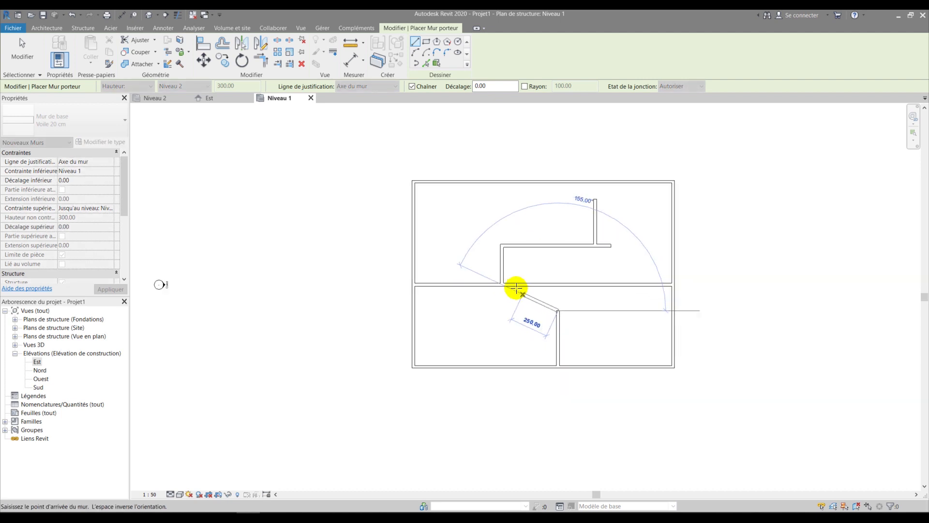
key(Escape)
Draw a short freestanding vertical wall about 110 cm long in the northwest part of the plan.
scroll(479, 194, up, 3)
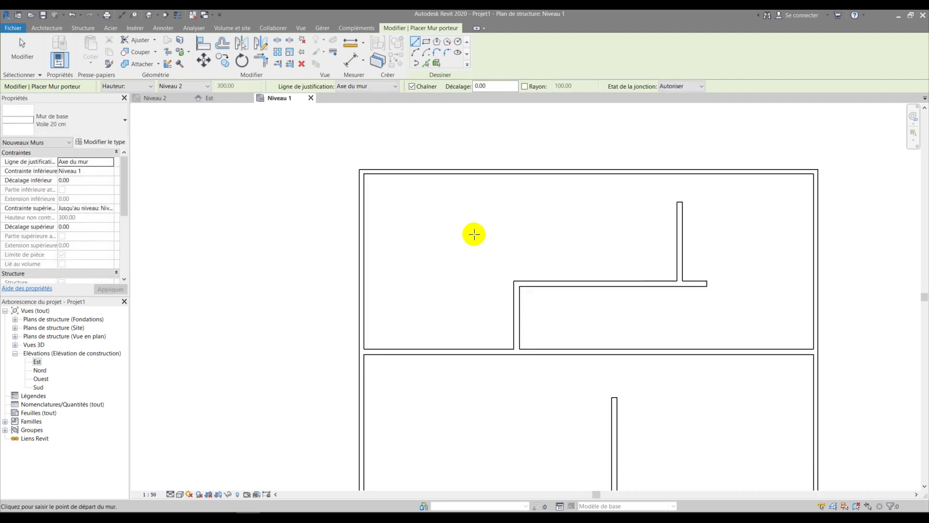
click(440, 242)
click(441, 214)
key(Escape)
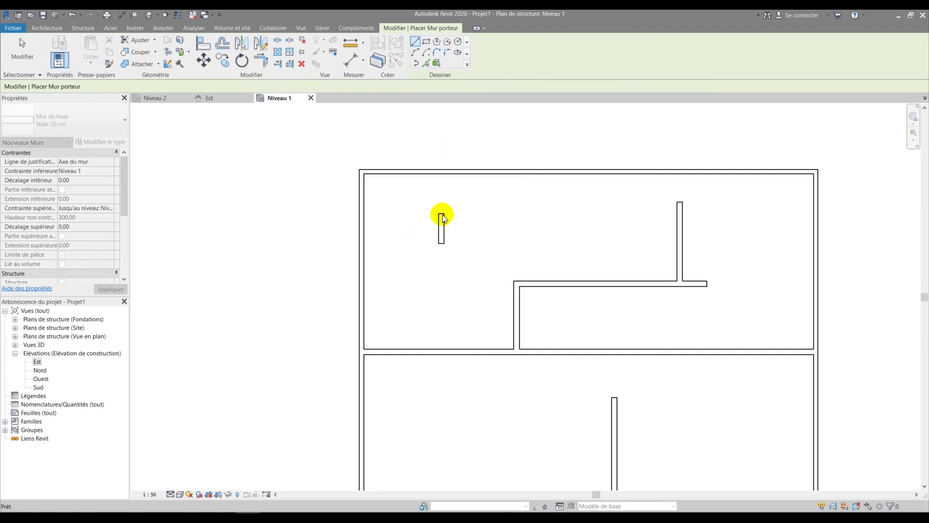
key(Escape)
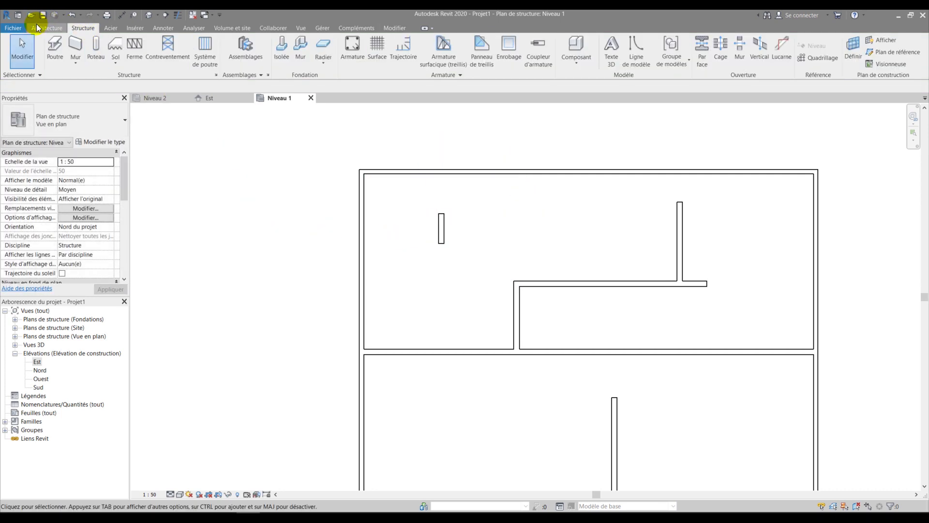
Place M_Fenêtre-Ouverture carrée 0900 x 1200mm windows: one in the north exterior wall and two in each other exterior wall.
click(48, 28)
click(96, 46)
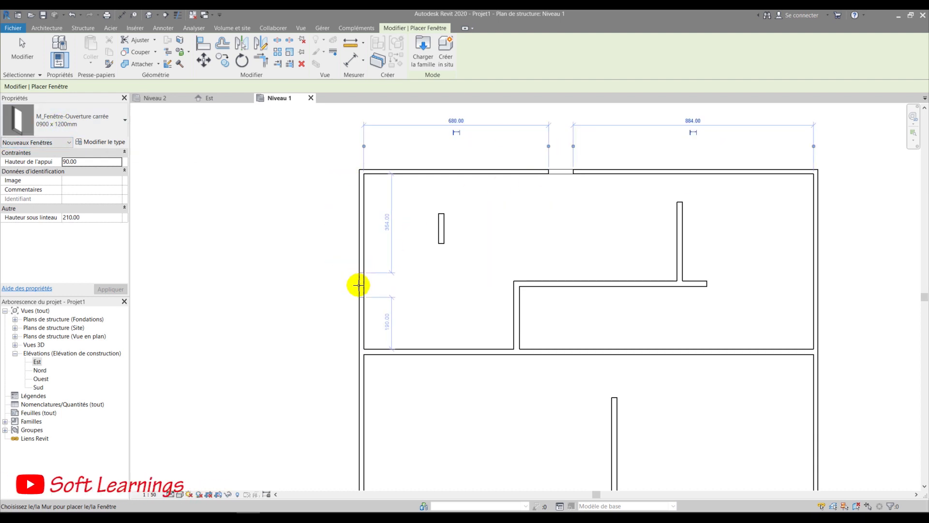
scroll(403, 294, down, 2)
scroll(382, 331, up, 1)
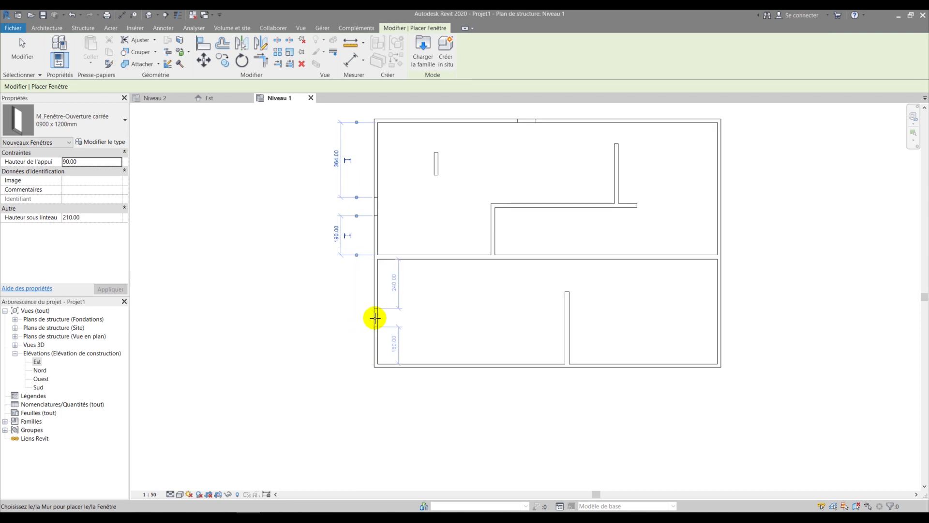
click(479, 365)
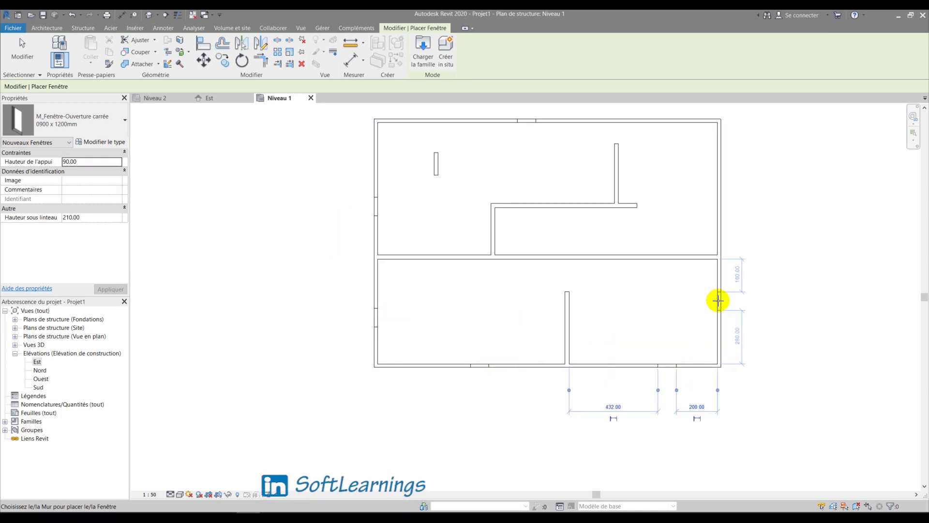
click(718, 301)
click(721, 172)
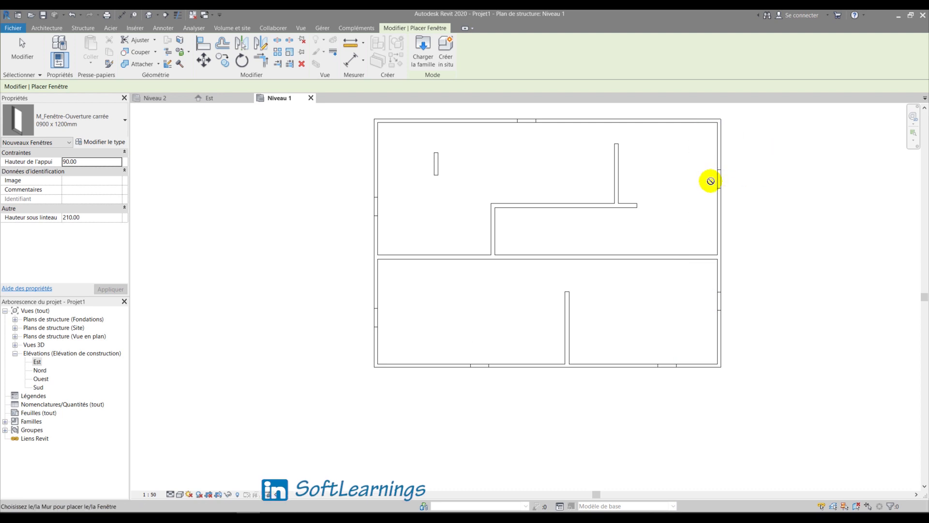
key(Escape)
key(Escape)
Examine the options for overriding graphics in the view for the upper vertical interior wall.
scroll(724, 188, up, 5)
scroll(452, 232, down, 5)
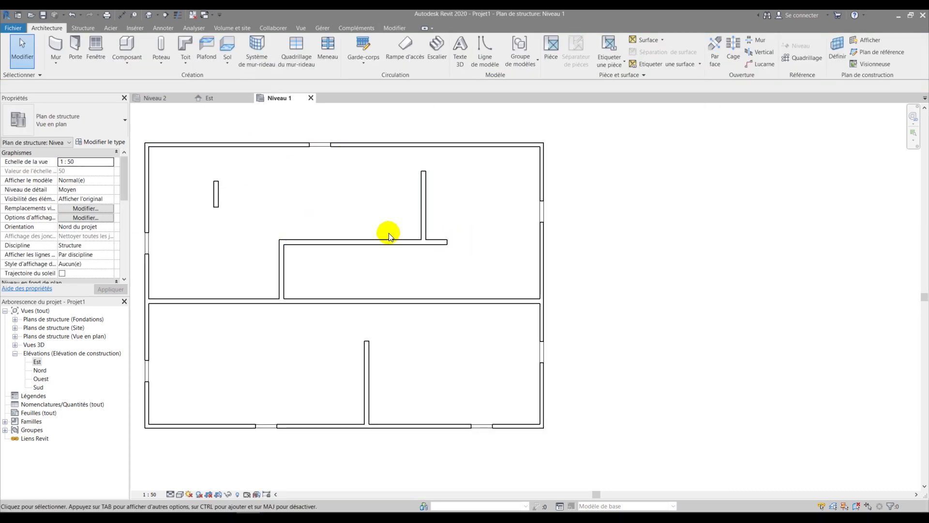
middle_drag(388, 234, 466, 235)
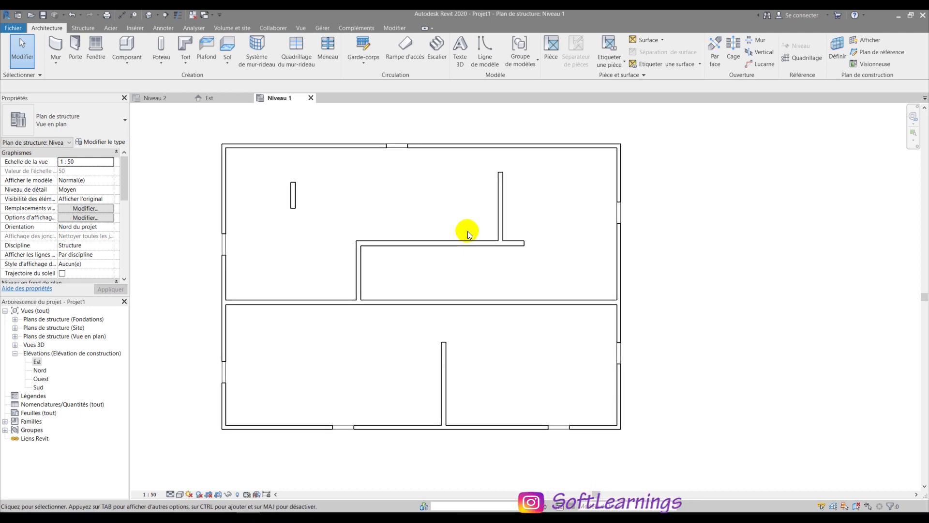
scroll(500, 204, up, 2)
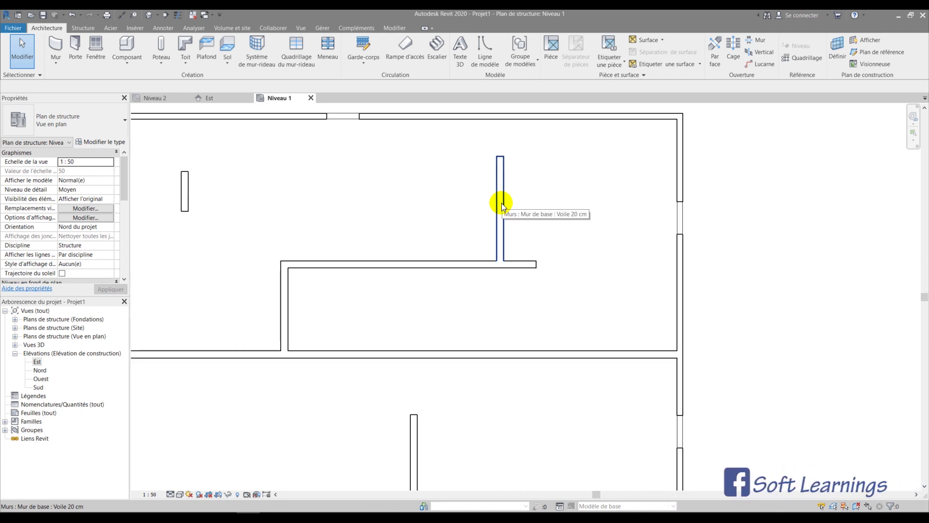
scroll(501, 207, down, 1)
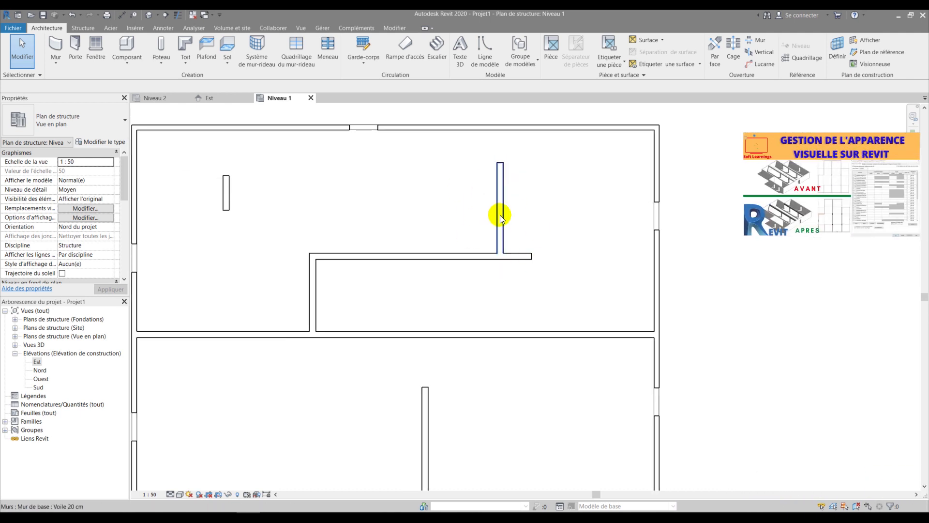
right_click(501, 217)
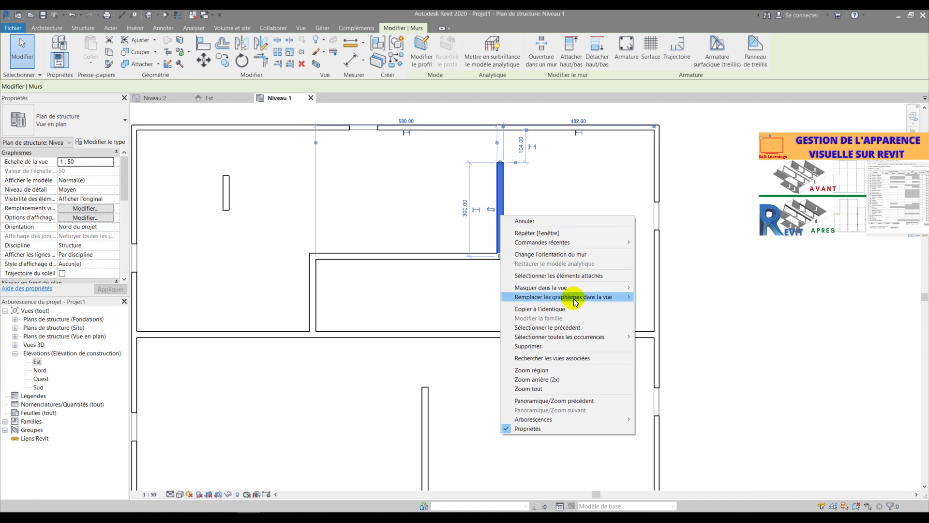
mouse_move(596, 302)
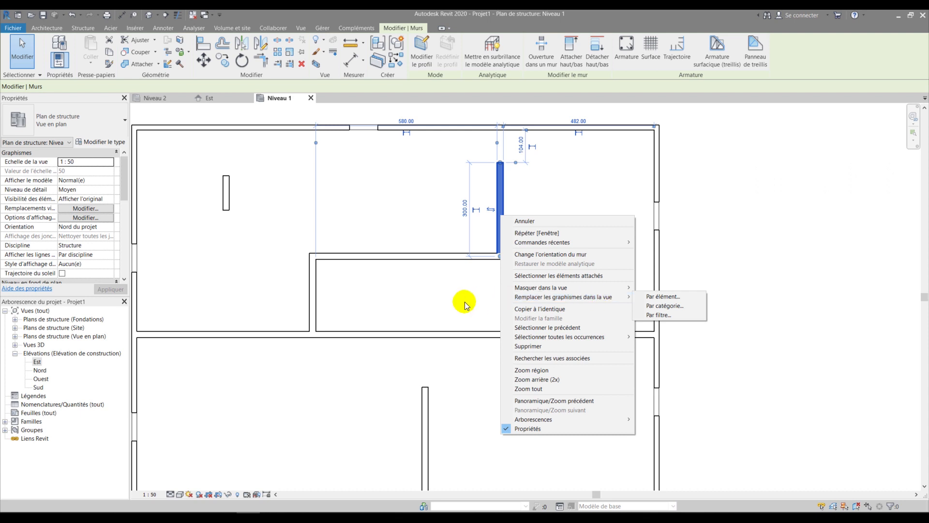
click(445, 302)
click(460, 298)
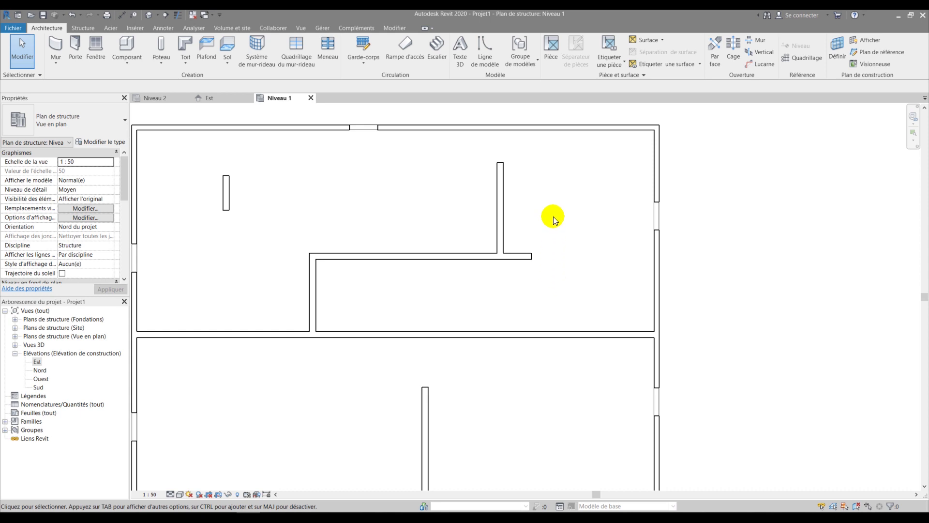
Set the Commentaires property of the short freestanding wall to VNP.
scroll(548, 213, down, 3)
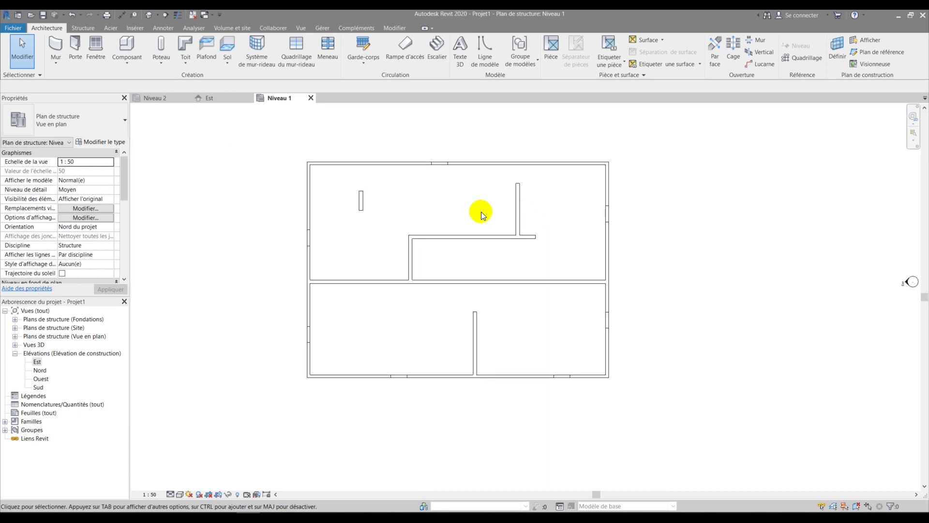
scroll(473, 215, up, 2)
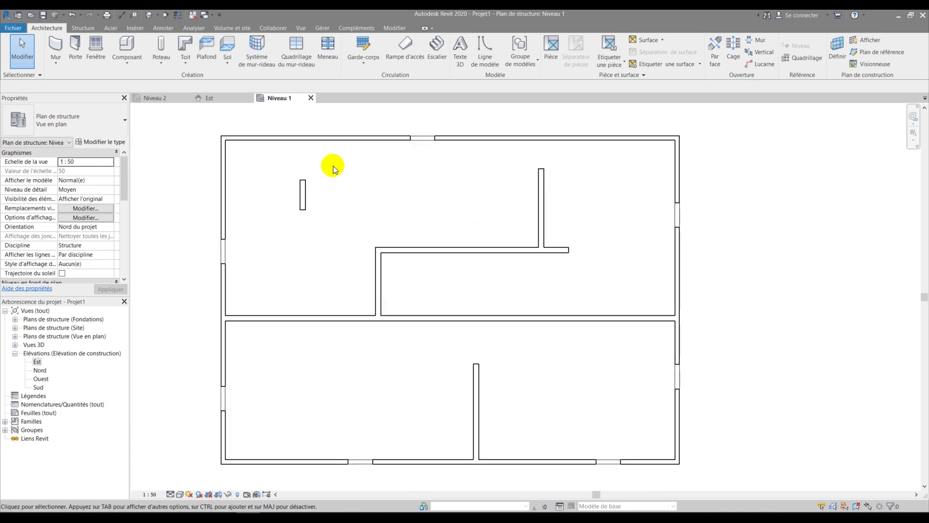
drag(271, 164, 370, 228)
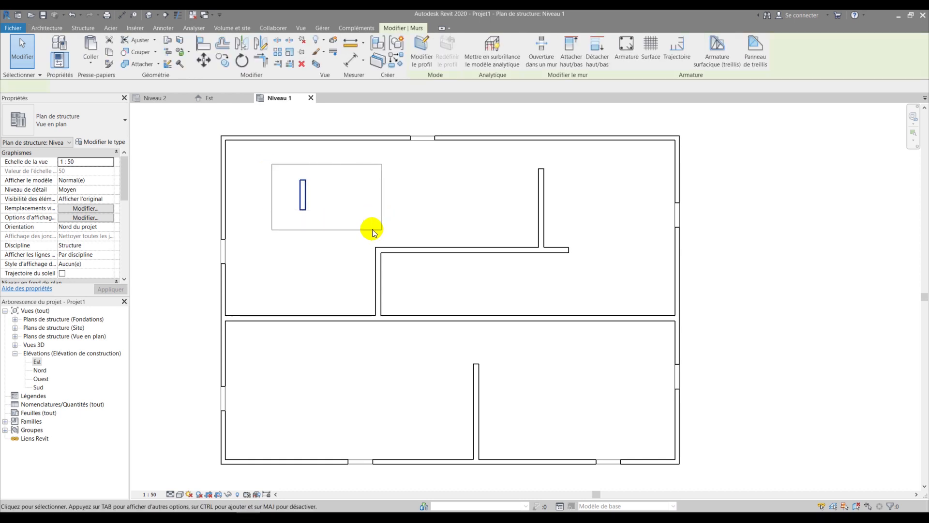
scroll(85, 248, down, 5)
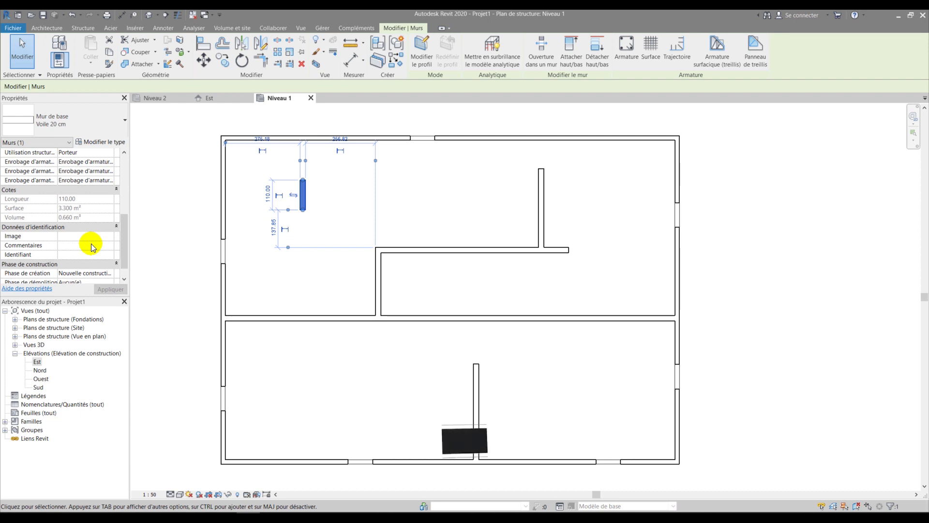
click(91, 245)
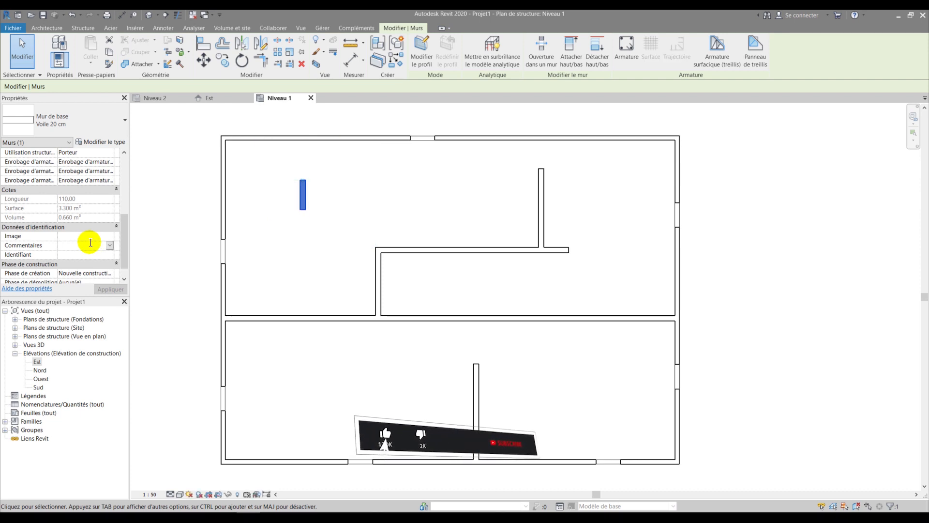
text(v)
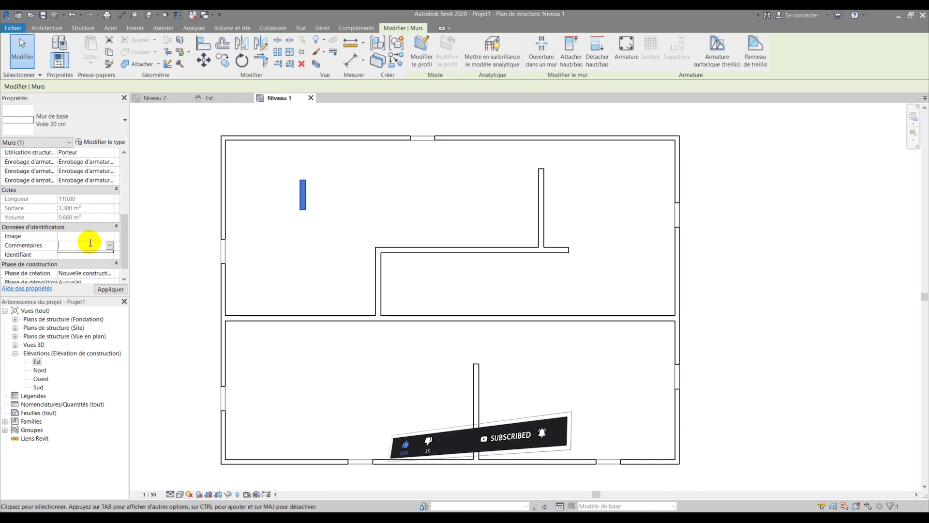
text(NP)
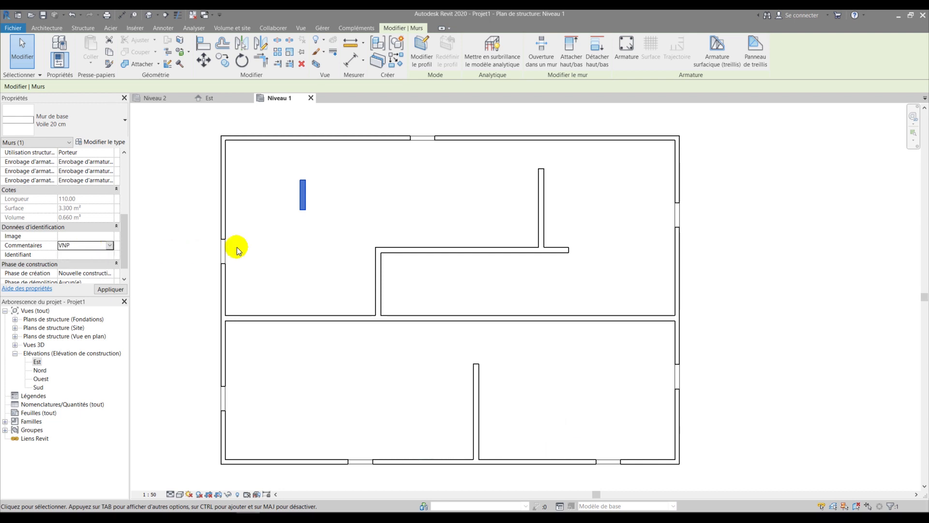
click(466, 205)
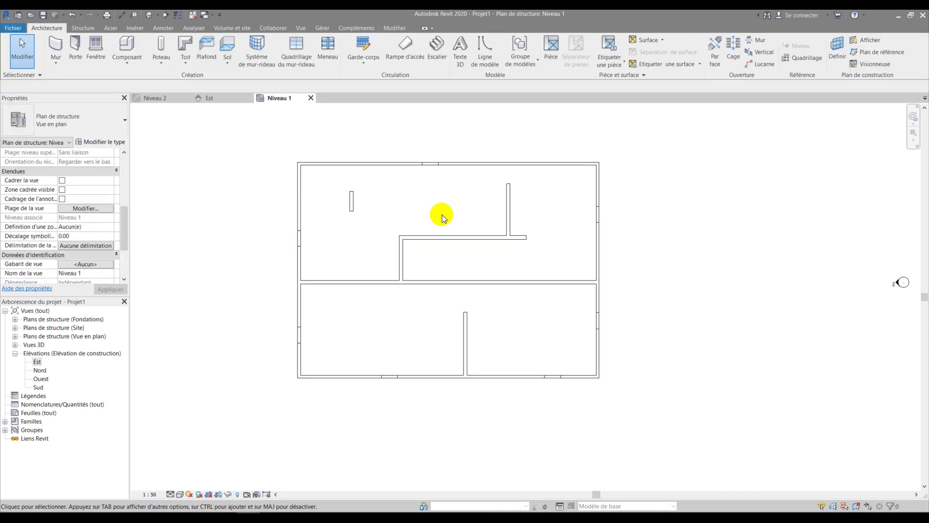
Set the Commentaires property of the vertical interior wall in the lower half of the plan to Premur.
scroll(479, 324, up, 2)
drag(488, 349, 387, 306)
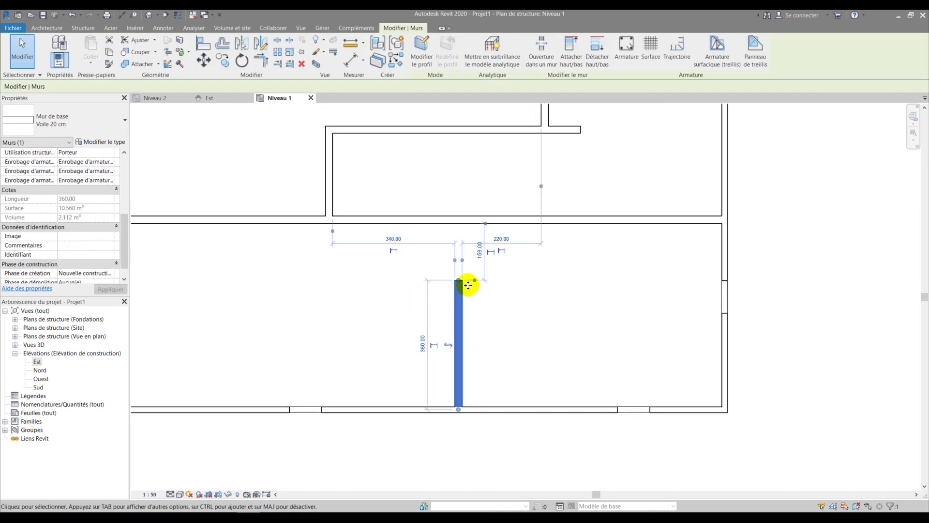
click(81, 248)
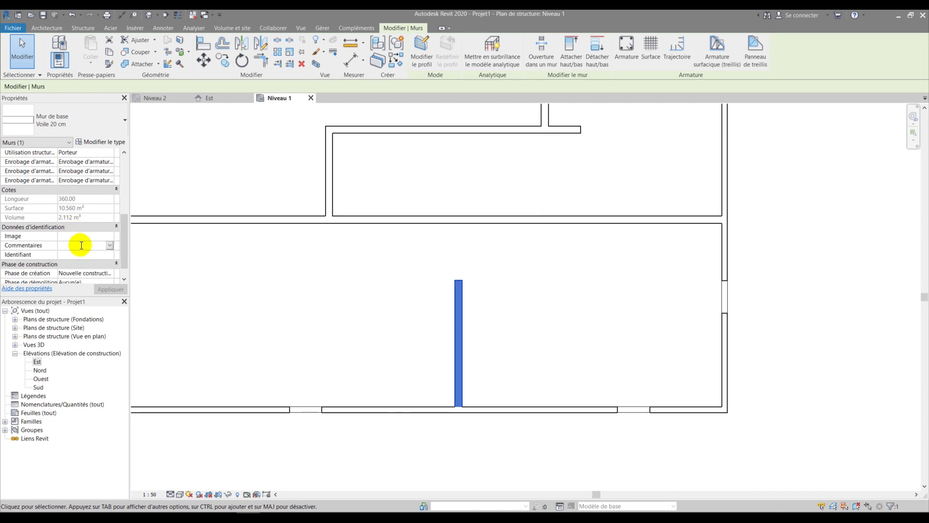
text(p)
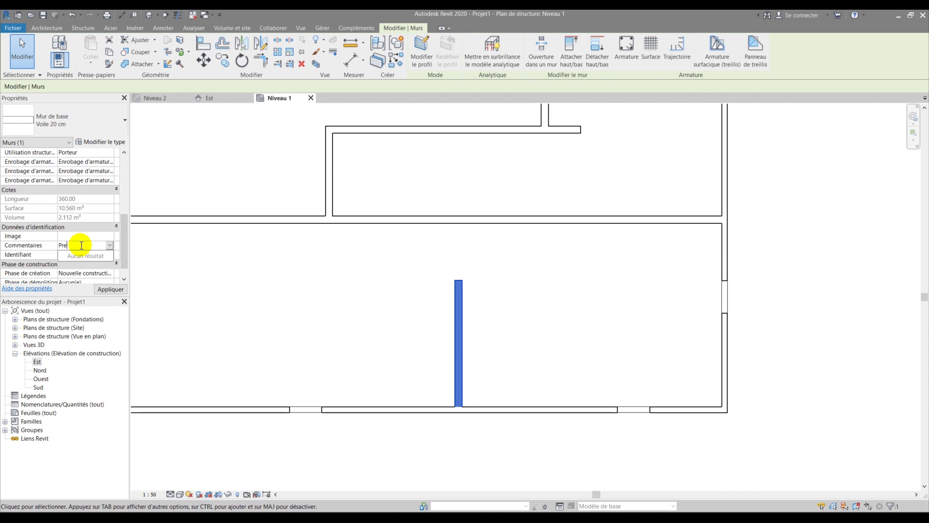
key(Return)
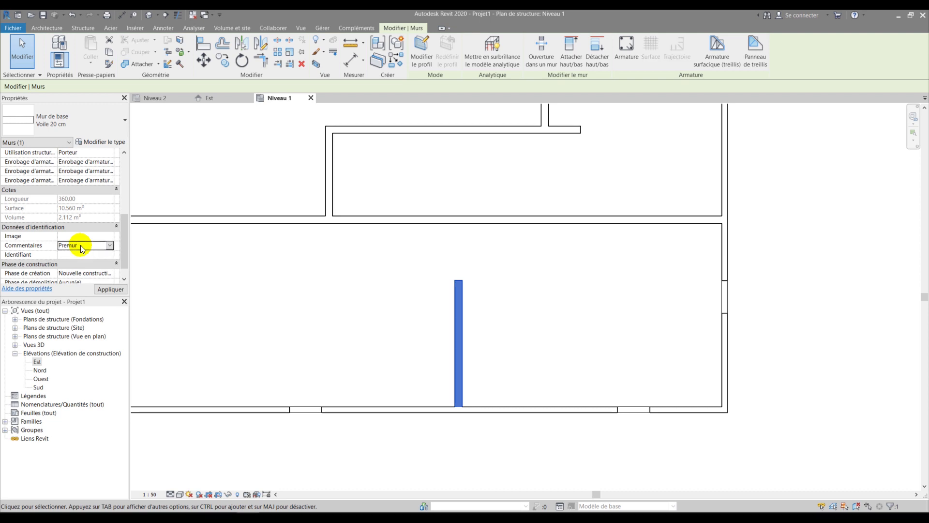
click(335, 304)
scroll(349, 301, down, 3)
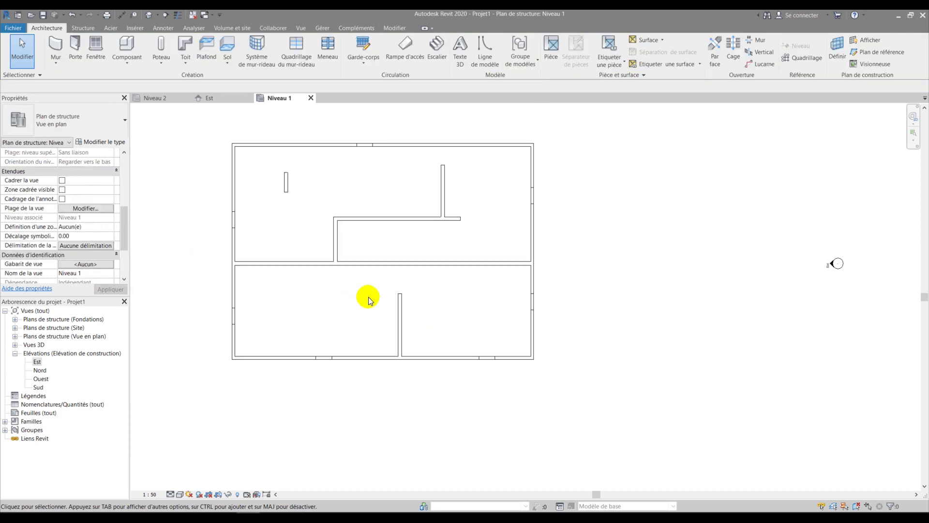
scroll(404, 167, up, 2)
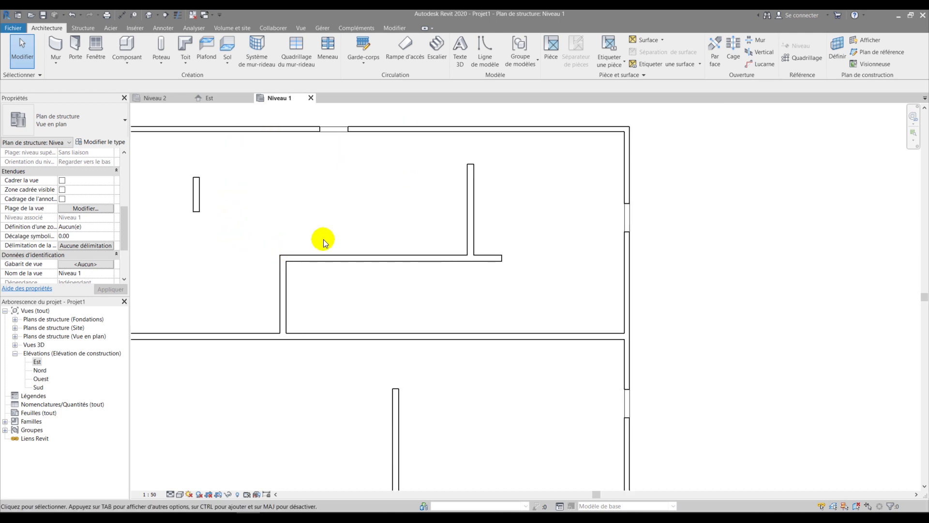
scroll(469, 170, down, 2)
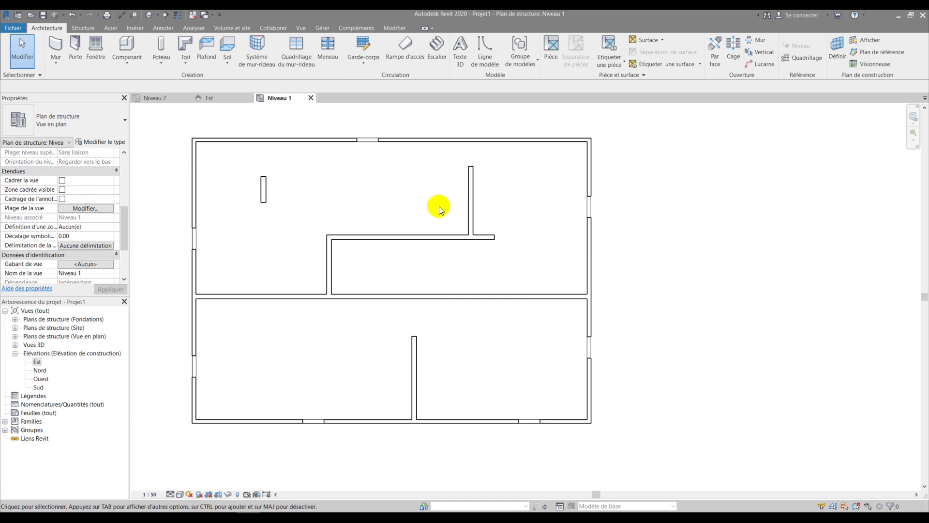
scroll(438, 208, down, 2)
middle_drag(303, 132, 330, 170)
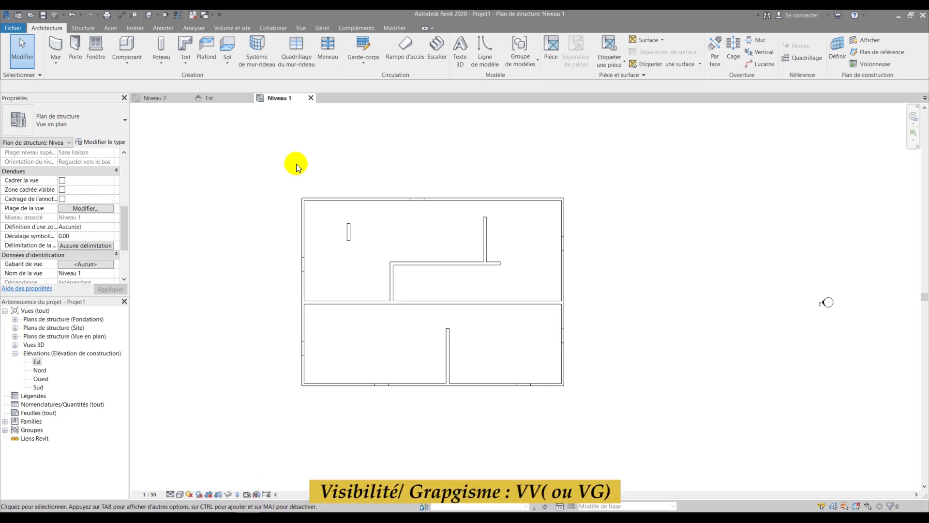
scroll(95, 223, up, 1)
scroll(96, 223, up, 5)
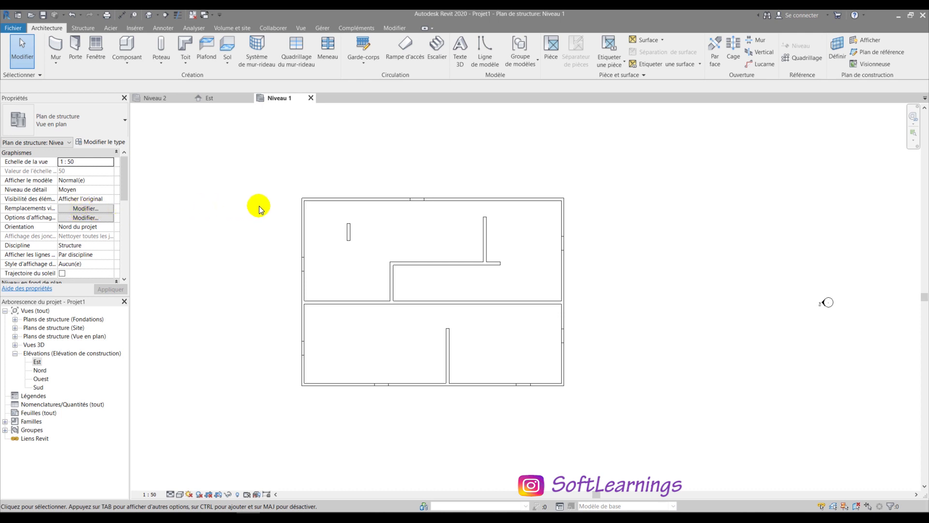
Open the view's visibility/graphics overrides and create a rule-based filter named Voile Non Porteur.
key(v)
key(v)
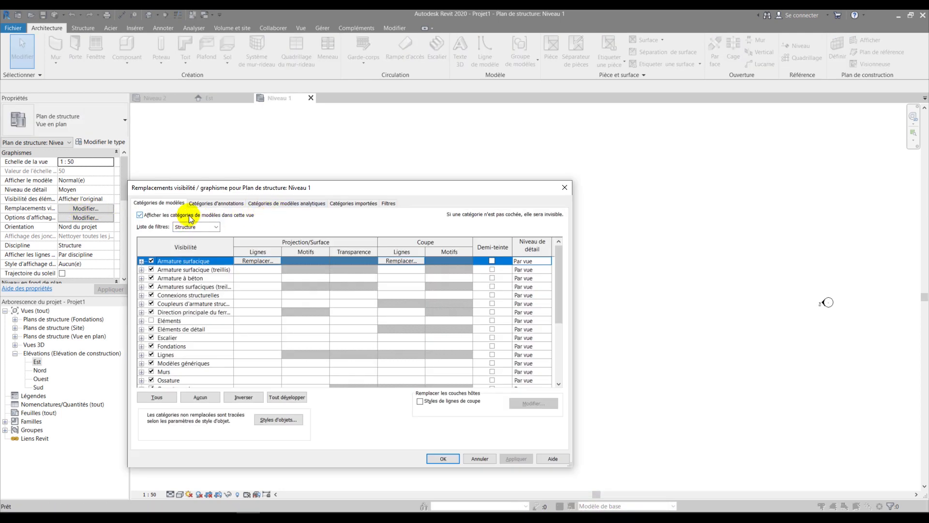
drag(315, 190, 417, 160)
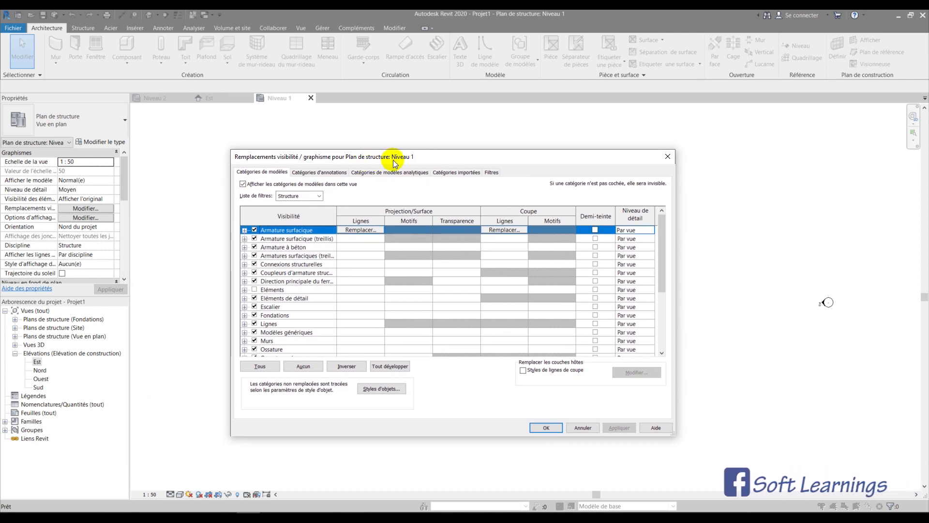
click(493, 173)
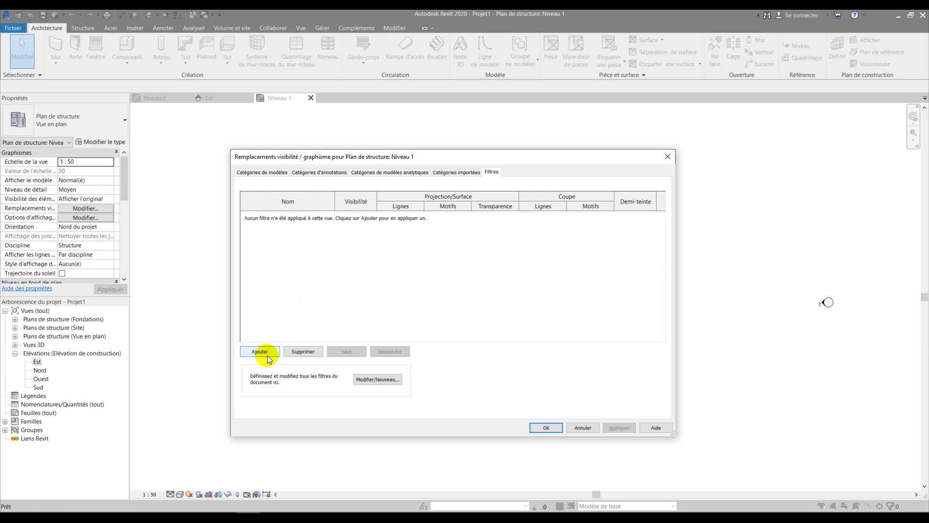
click(373, 383)
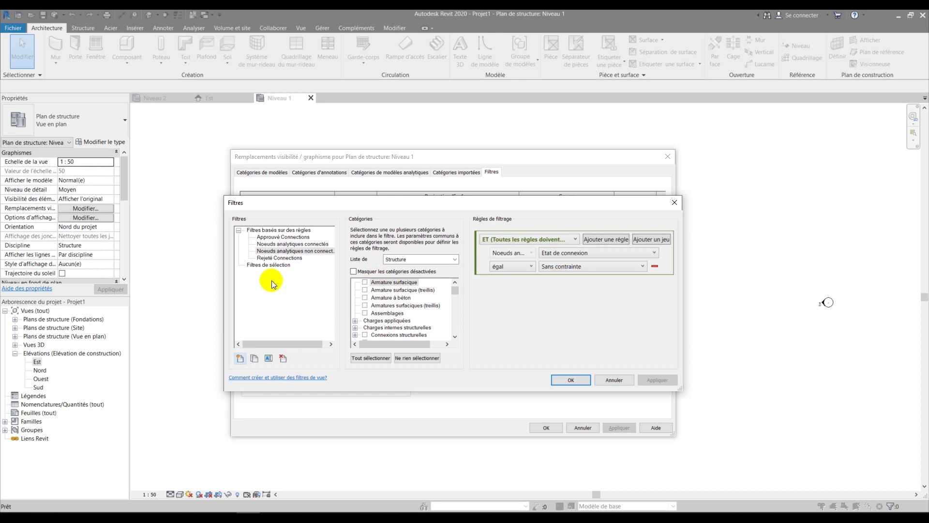
click(239, 359)
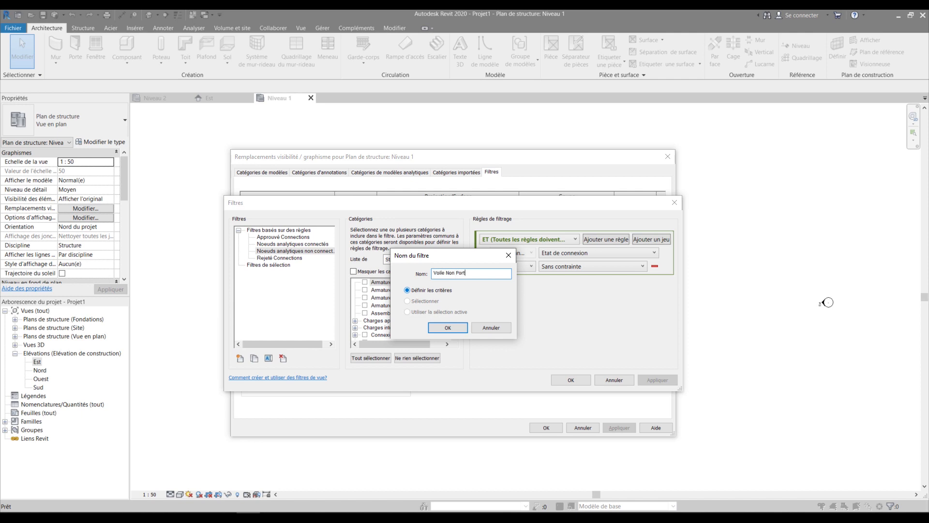
key(Return)
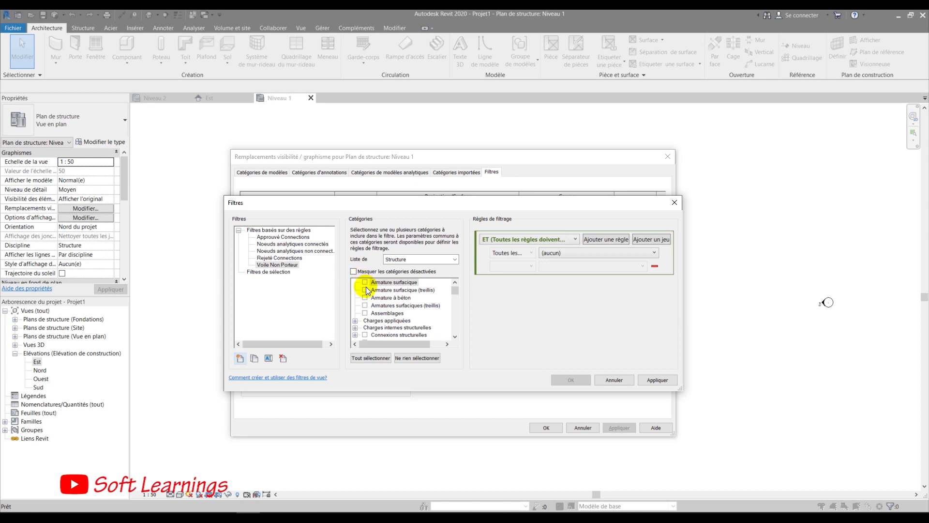
Apply the Voile Non Porteur filter to the Murs category.
scroll(366, 290, down, 1)
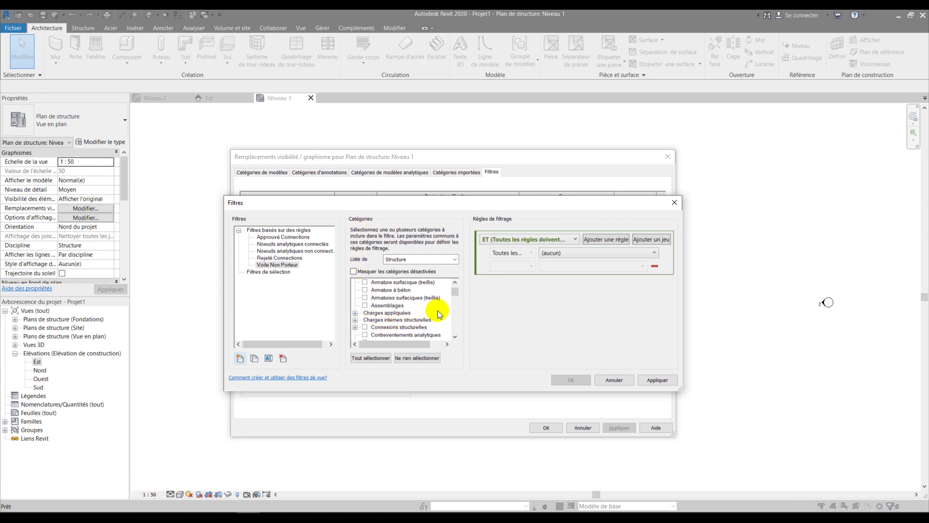
drag(454, 292, 455, 311)
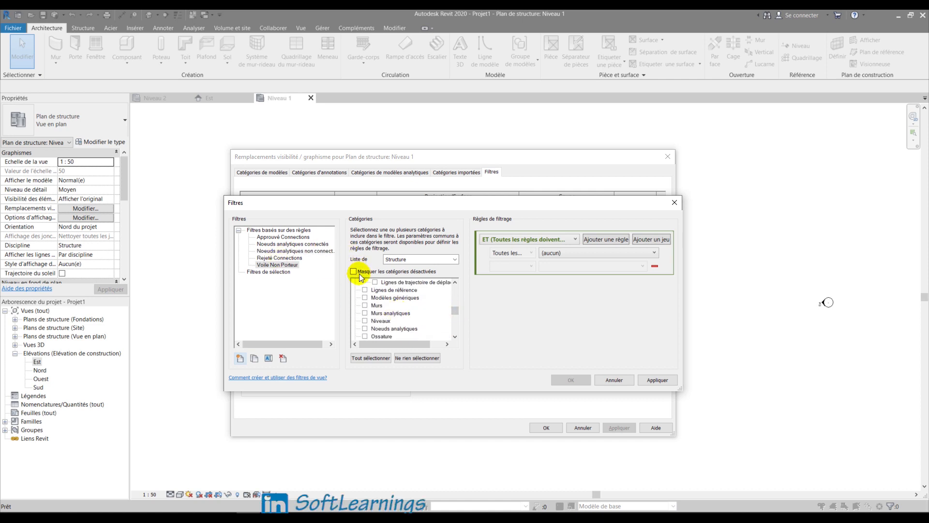
click(365, 306)
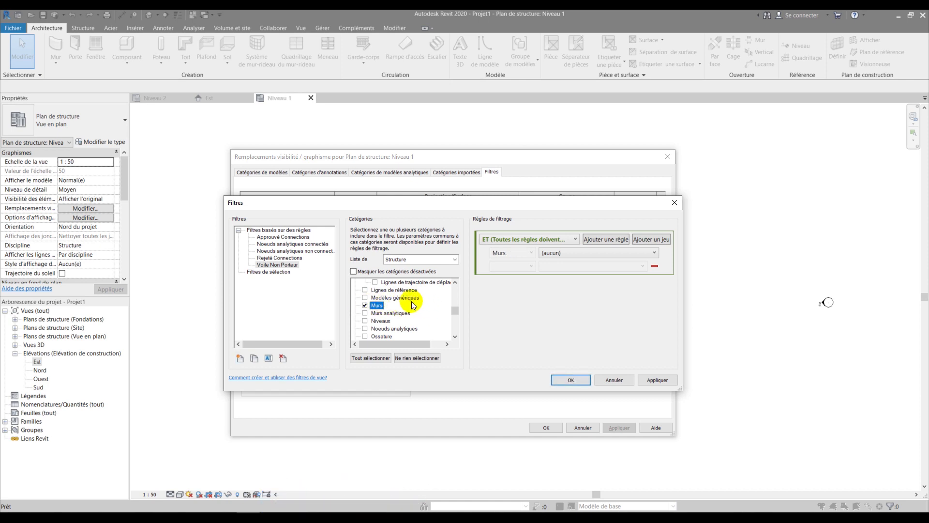
click(354, 272)
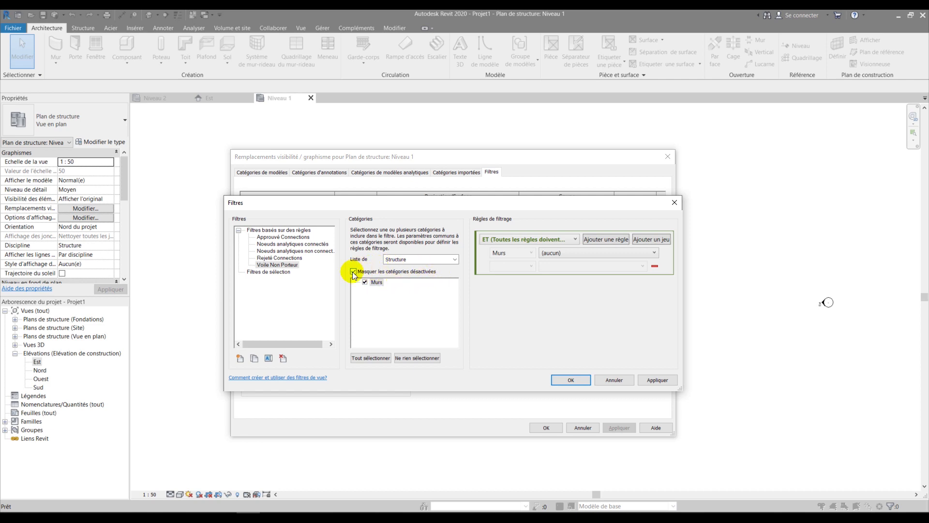
click(353, 271)
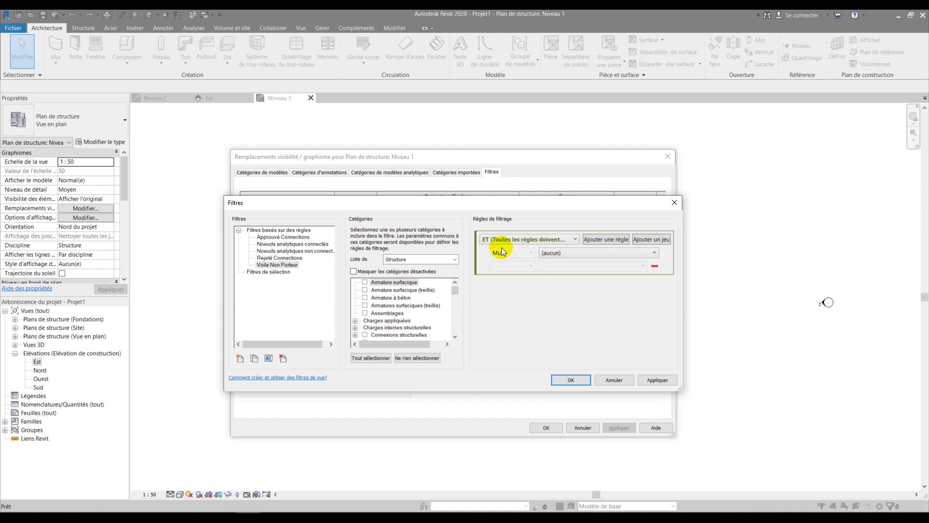
Define the Voile Non Porteur filter rule so that Commentaires is égal to VNP, keeping the ET condition.
click(544, 240)
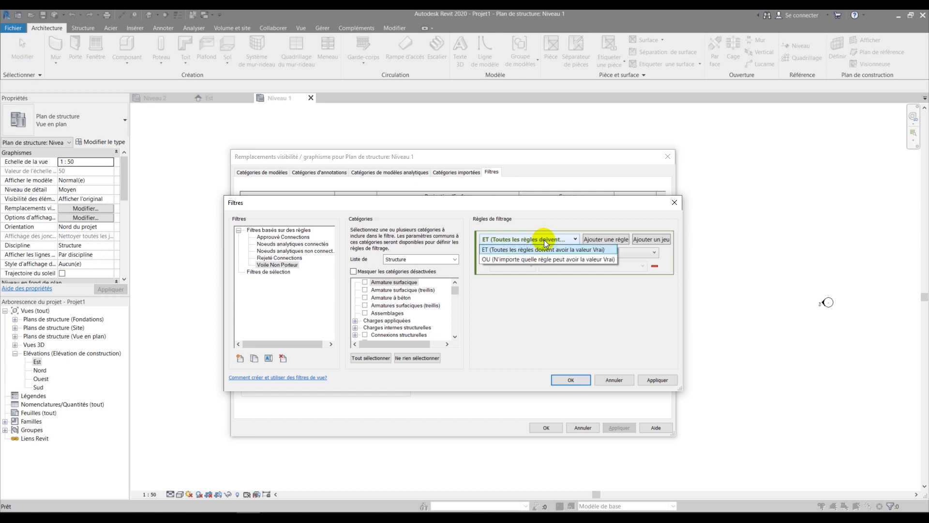
click(525, 237)
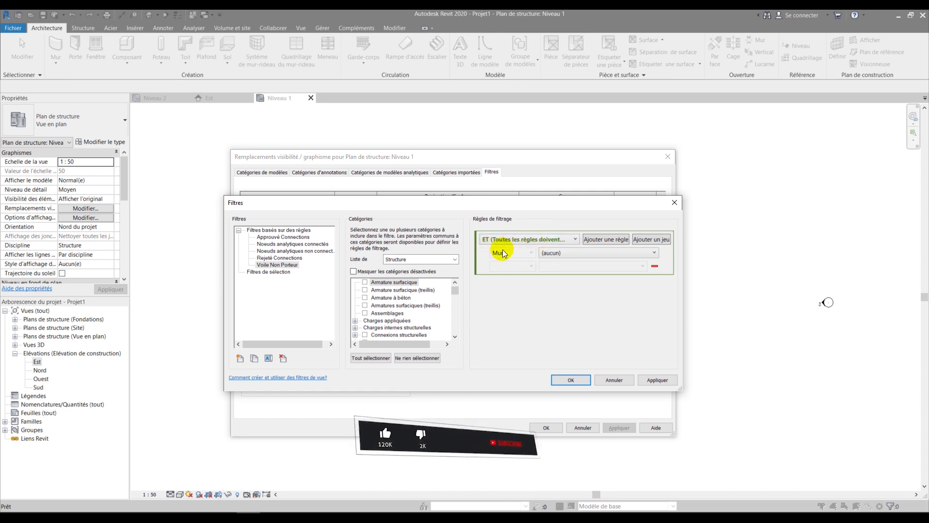
click(579, 253)
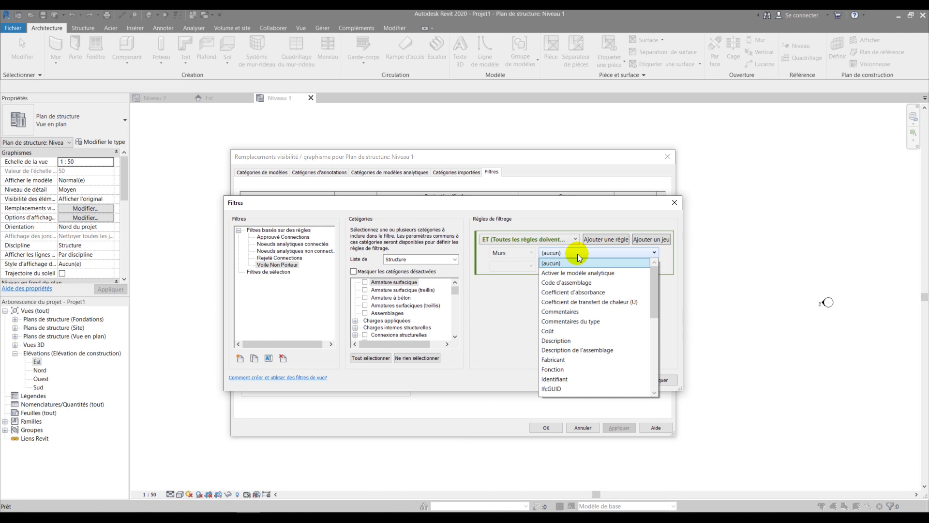
click(573, 313)
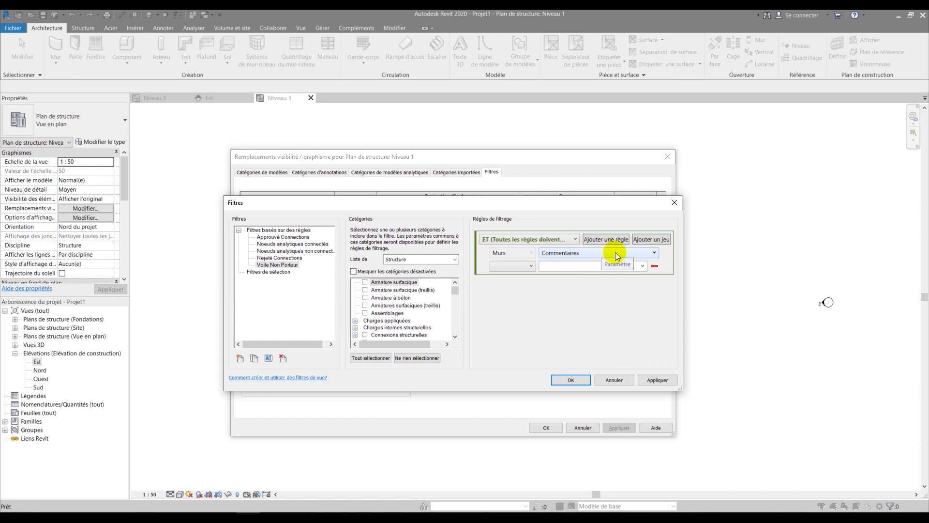
click(531, 266)
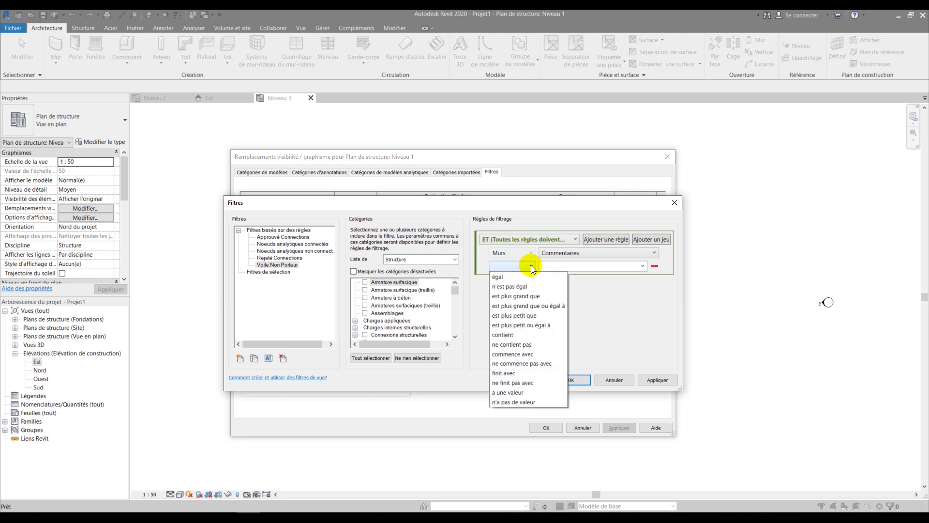
click(524, 278)
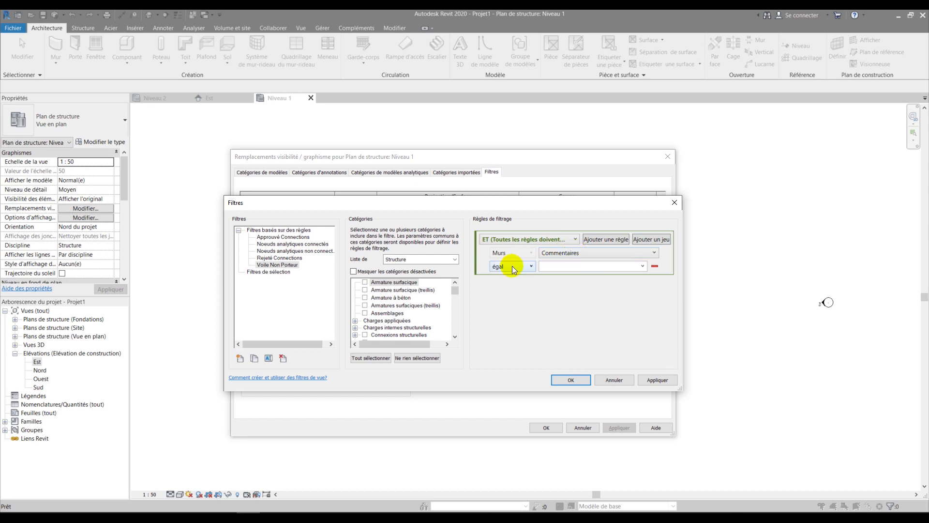
click(643, 266)
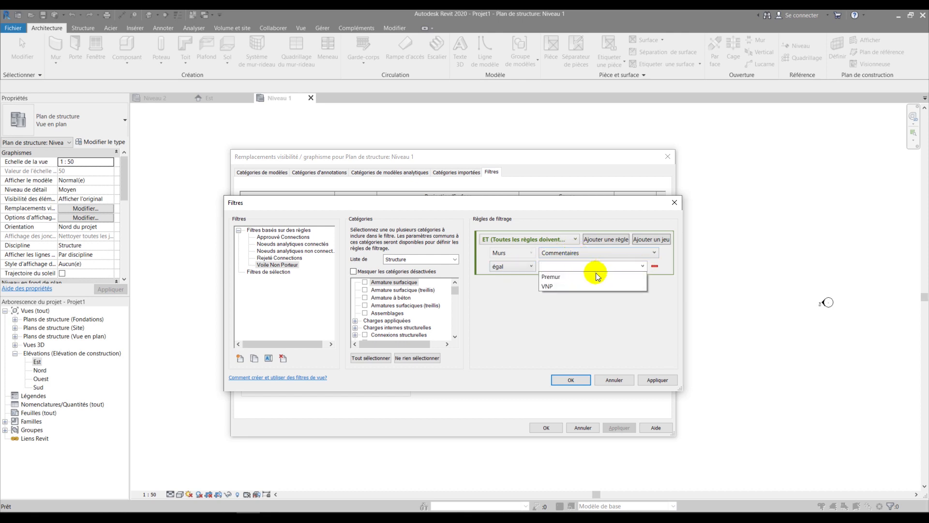
click(562, 287)
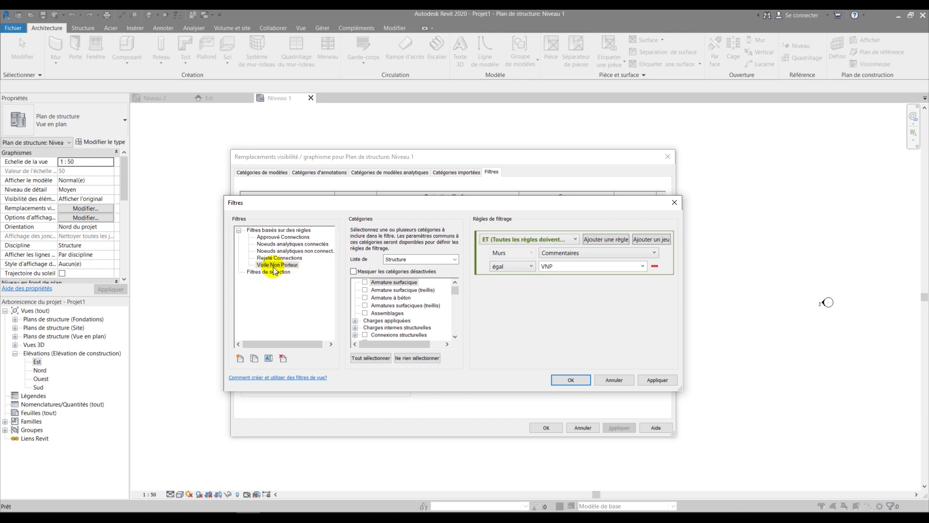
Create a second rule-based filter named Prémur and apply it to the Murs category.
click(239, 359)
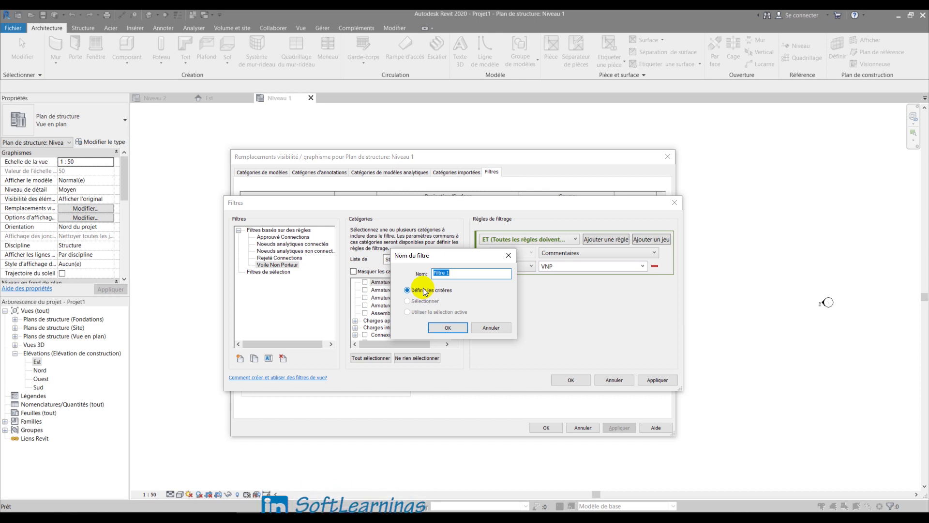
text(F)
text(rémur)
key(Return)
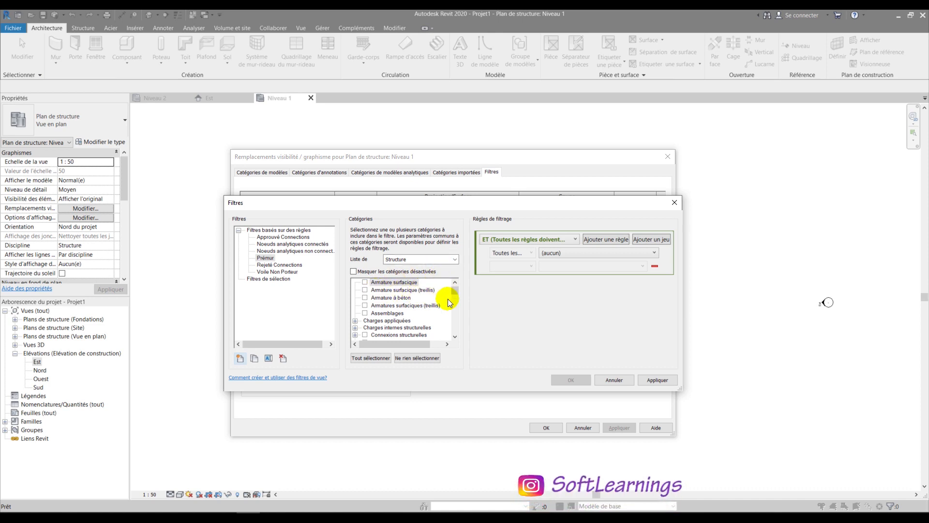
scroll(454, 312, down, 5)
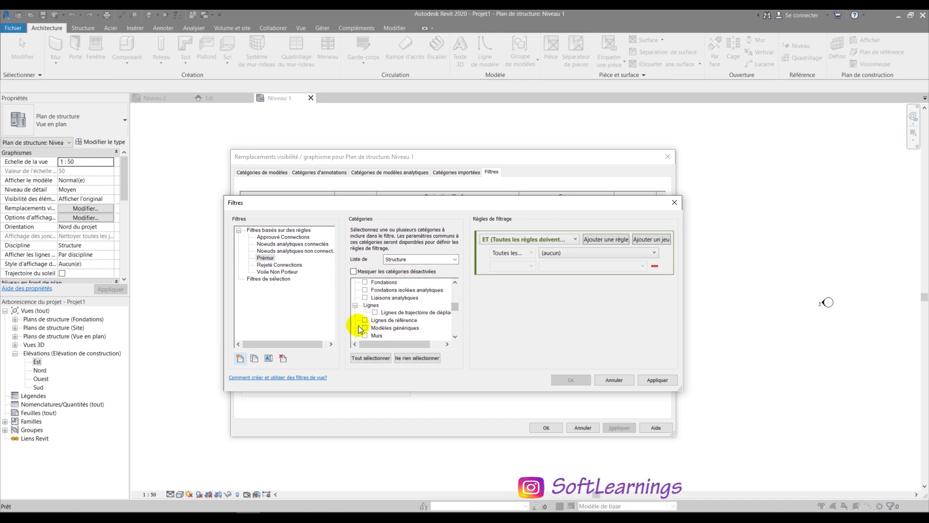
click(365, 336)
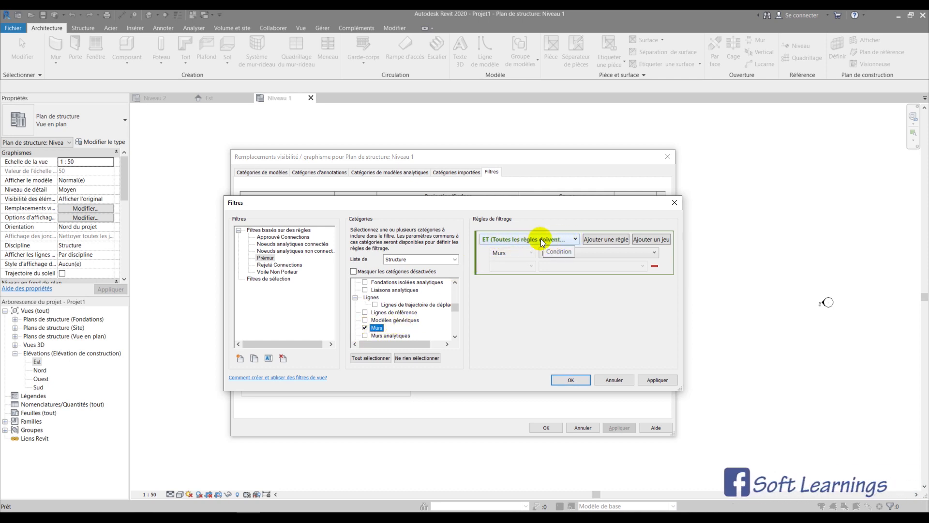
Define the Prémur filter rule so that Commentaires is égal to Premur, and accept the filter and view override settings.
click(556, 253)
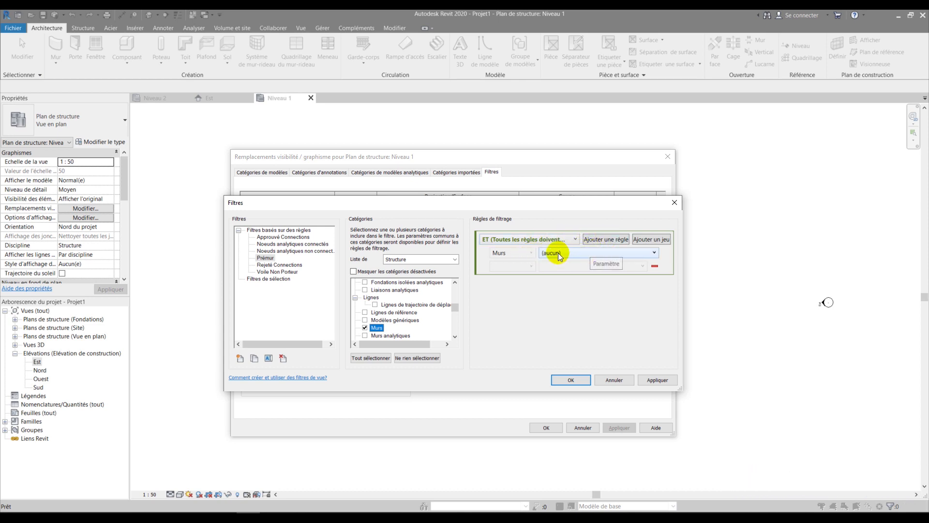
click(561, 254)
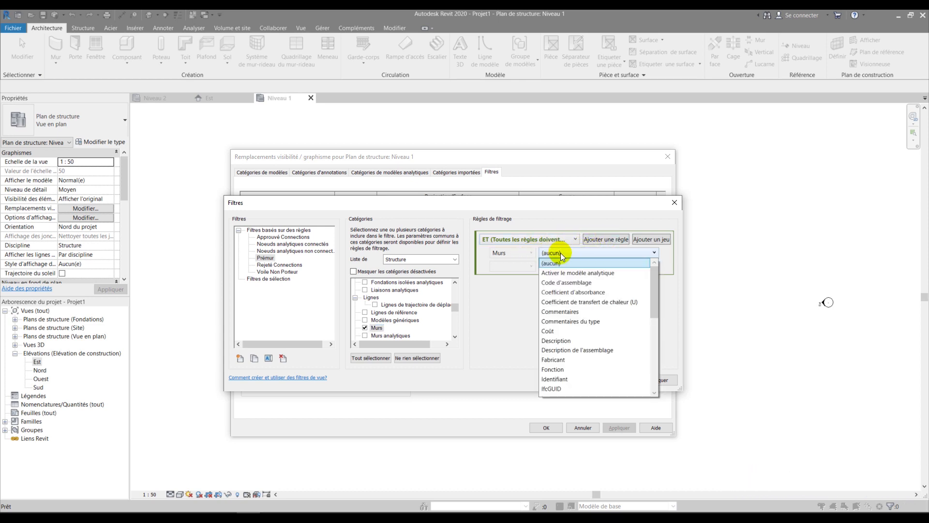
click(557, 314)
click(512, 266)
click(508, 285)
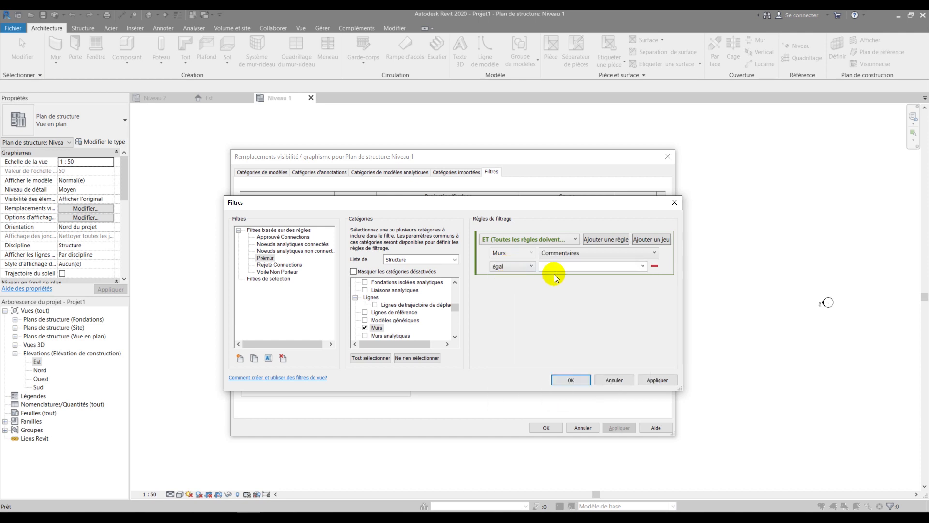
click(642, 266)
click(557, 276)
click(556, 343)
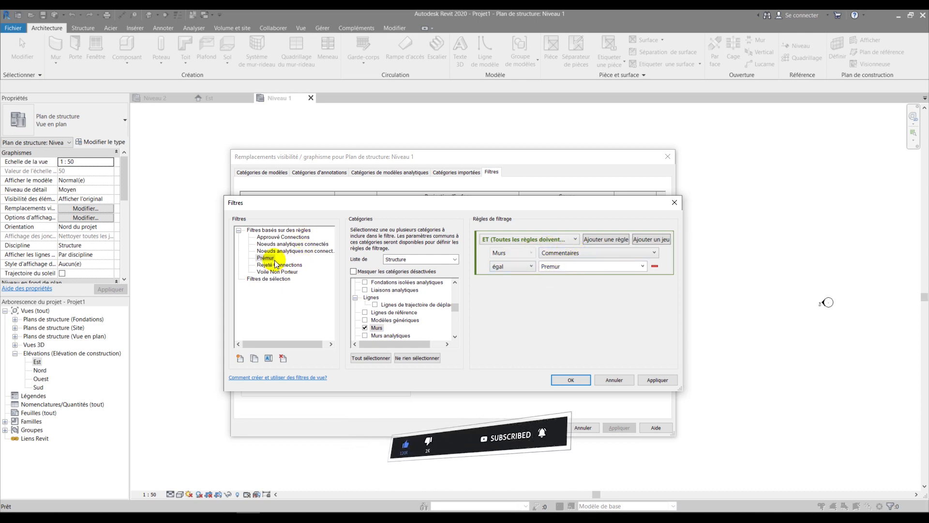
click(566, 380)
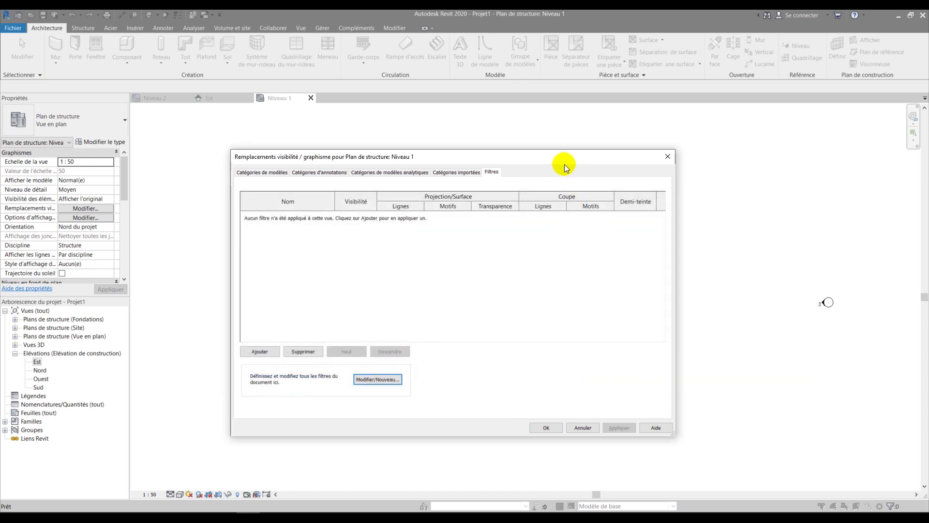
drag(567, 164, 384, 166)
click(360, 428)
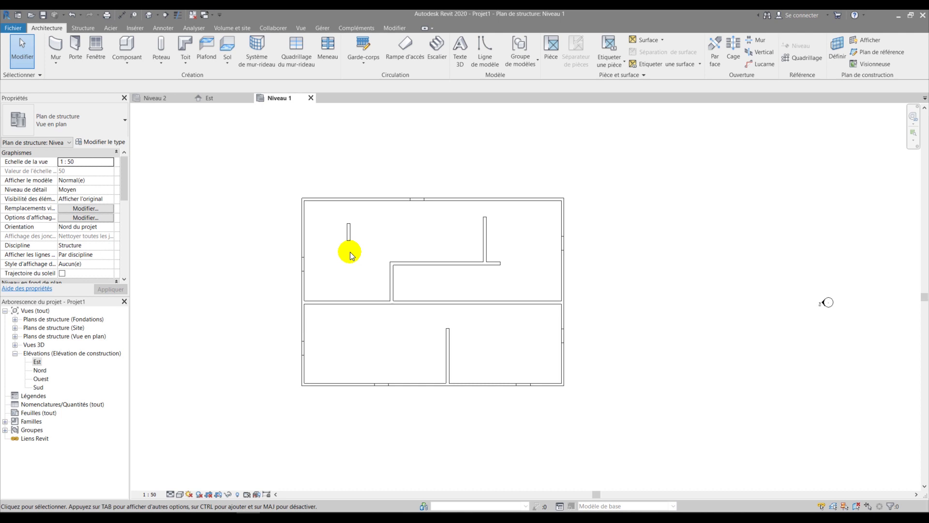
Reopen the view's visibility/graphics overrides and add the Prémur and Voile Non Porteur filters to the Niveau 1 plan.
key(v)
key(v)
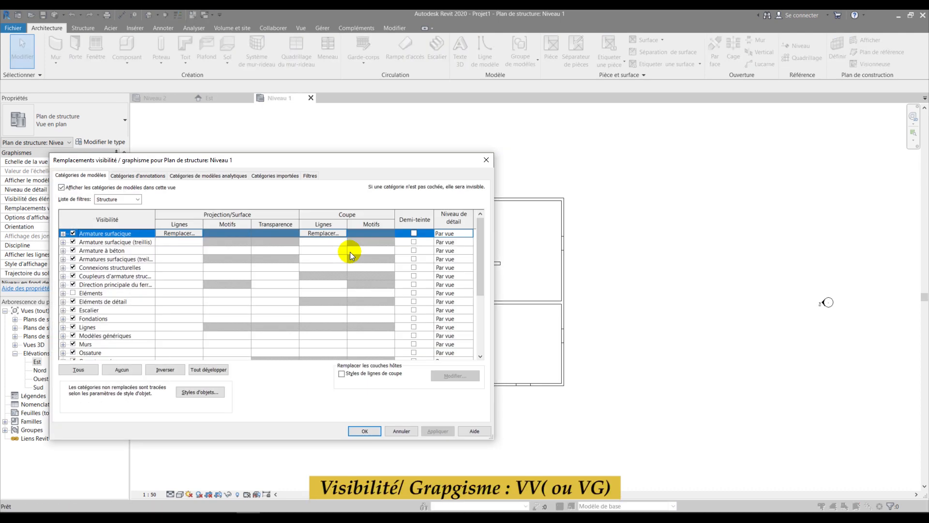
click(311, 177)
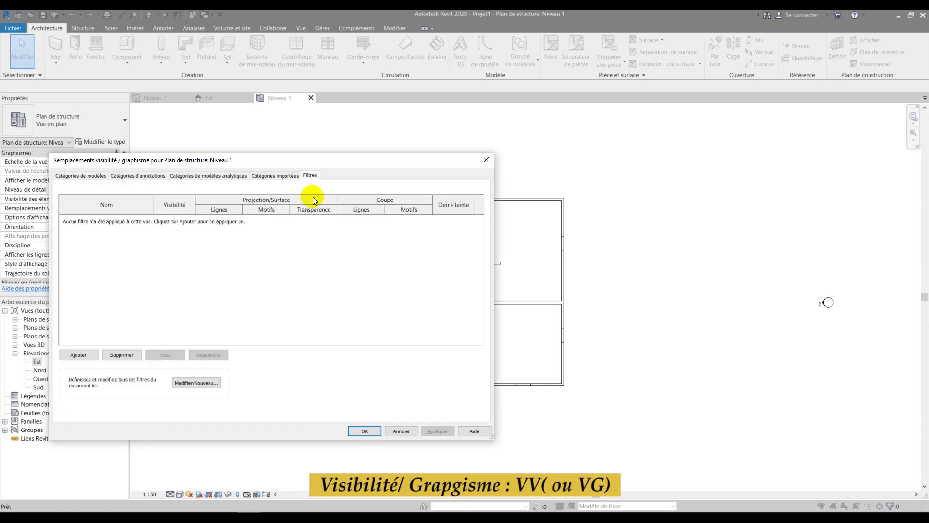
drag(321, 161, 486, 139)
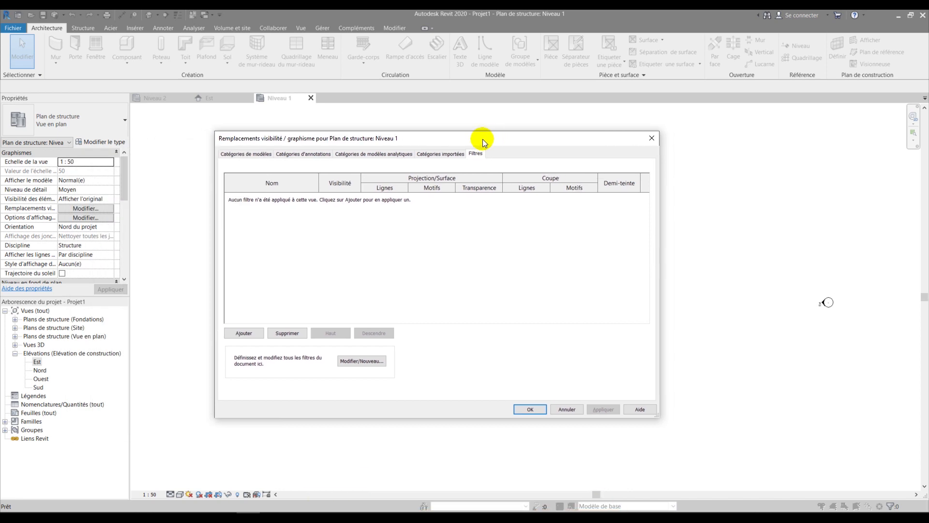
click(242, 333)
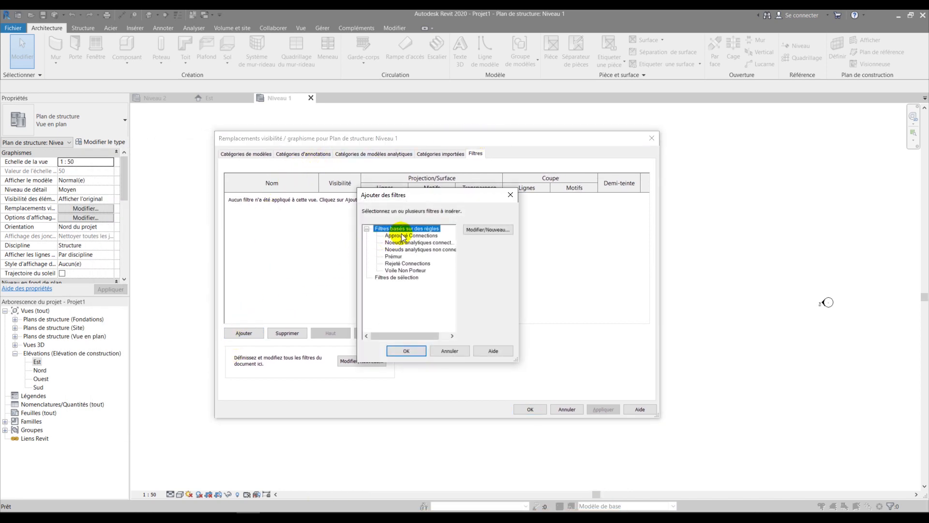
click(393, 257)
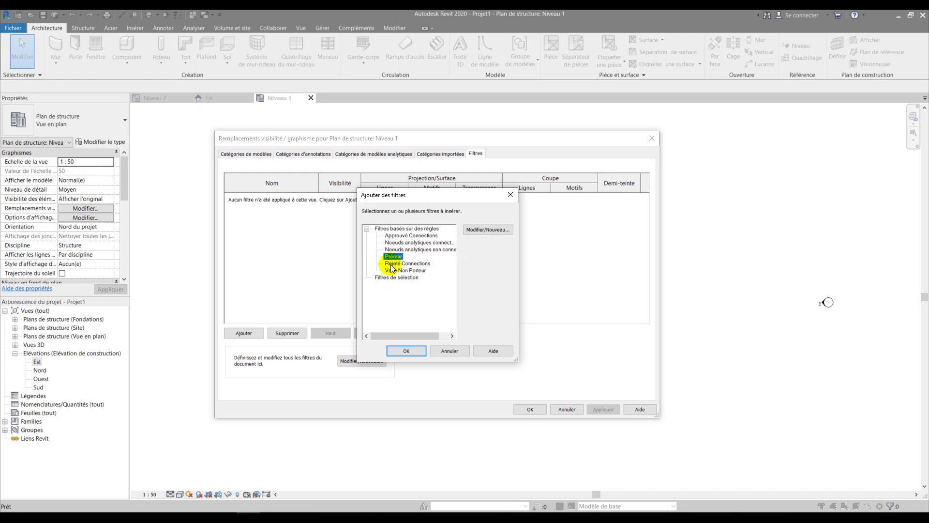
click(405, 350)
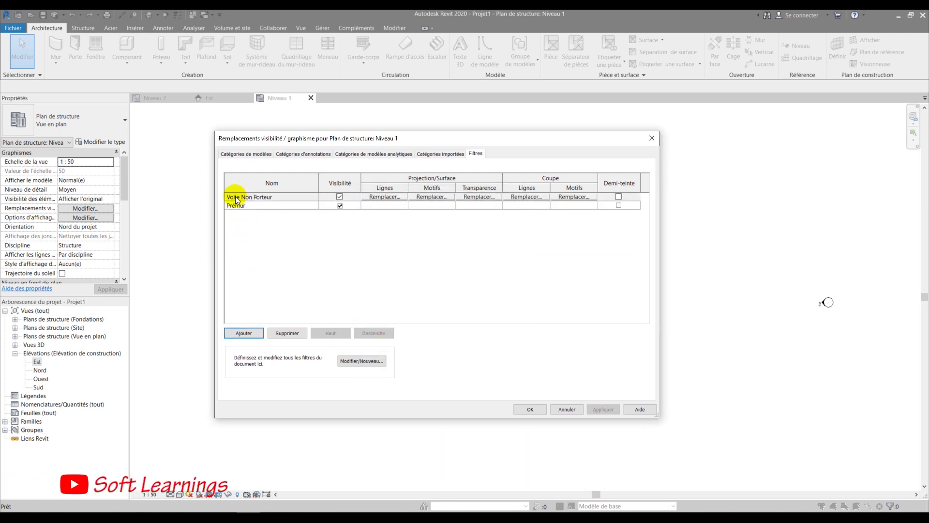
click(364, 251)
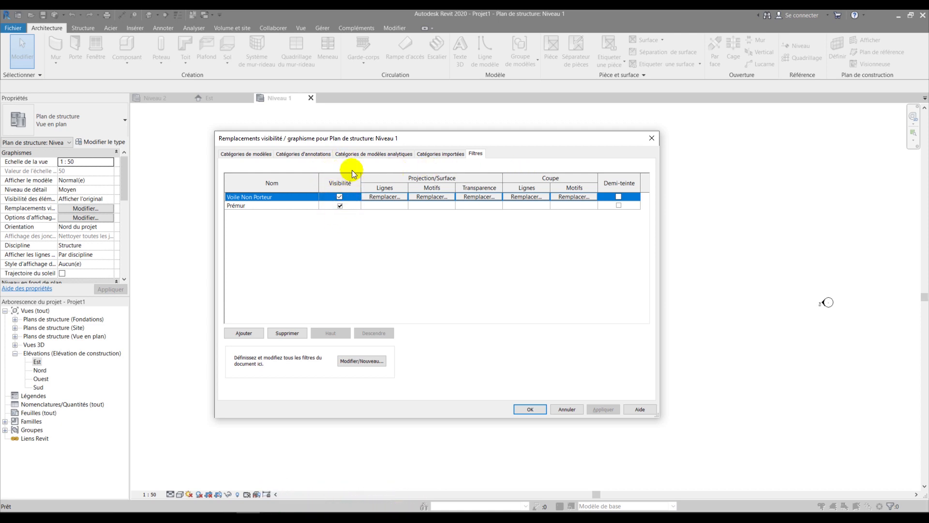
drag(400, 141, 269, 160)
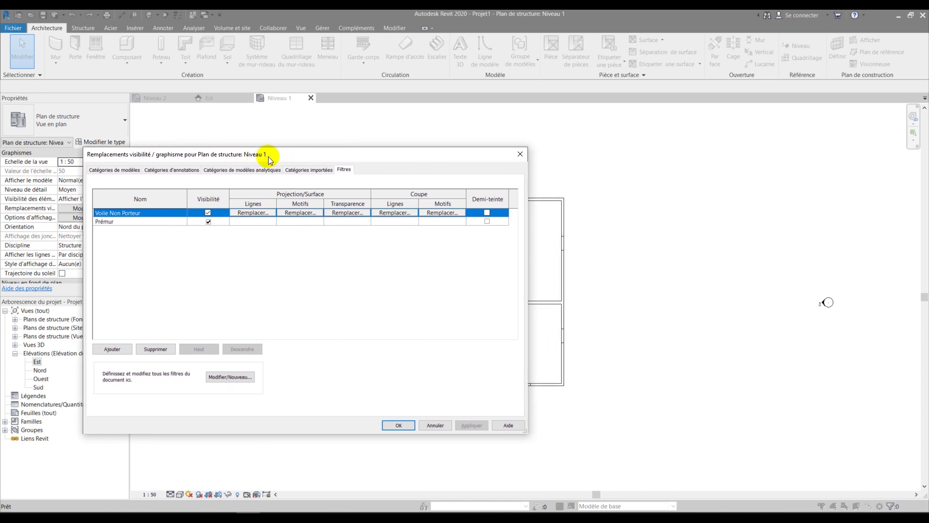
click(407, 213)
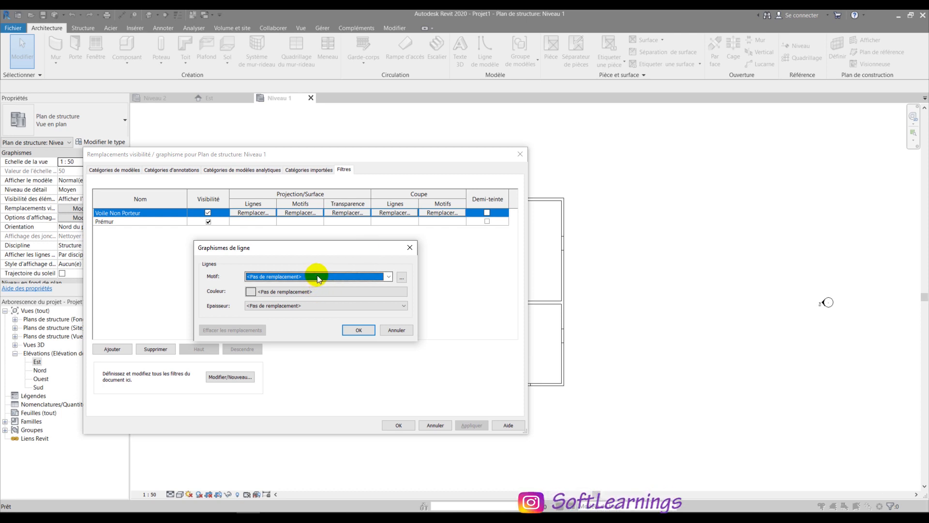
click(329, 275)
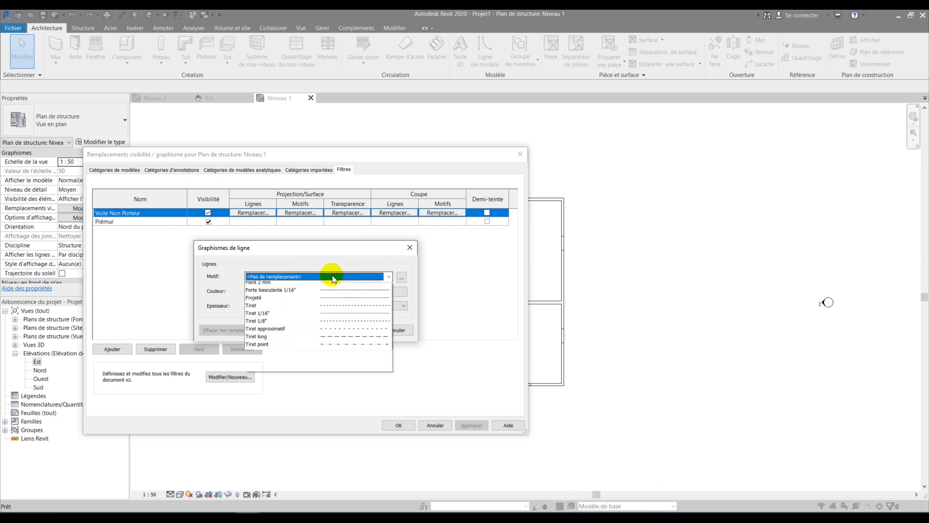
click(345, 276)
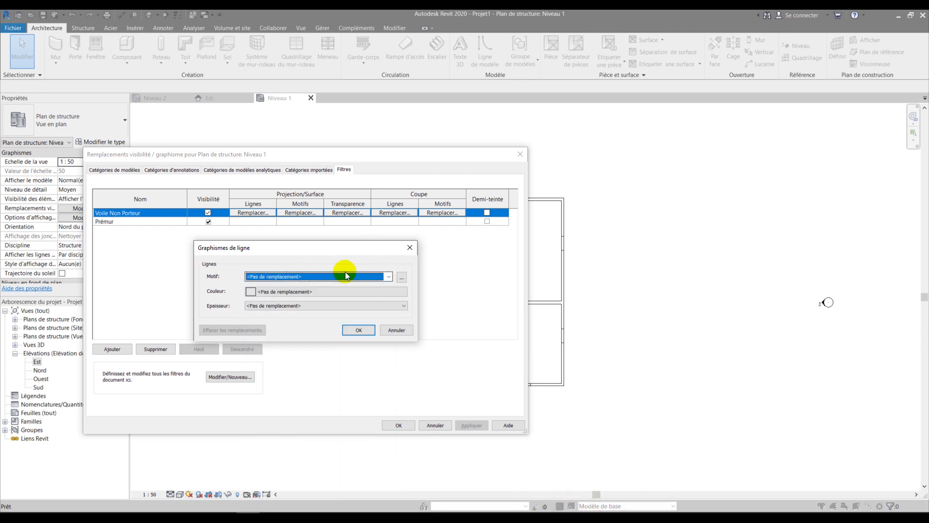
click(410, 248)
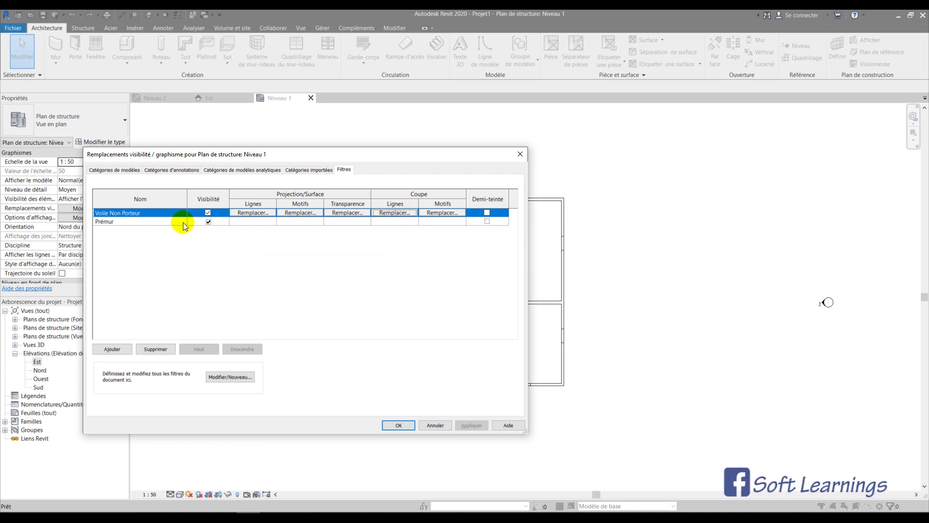
Override the Voile Non Porteur filter's foreground cut pattern with Diagonale haut in grey RVB 128-128-128.
click(426, 212)
click(373, 218)
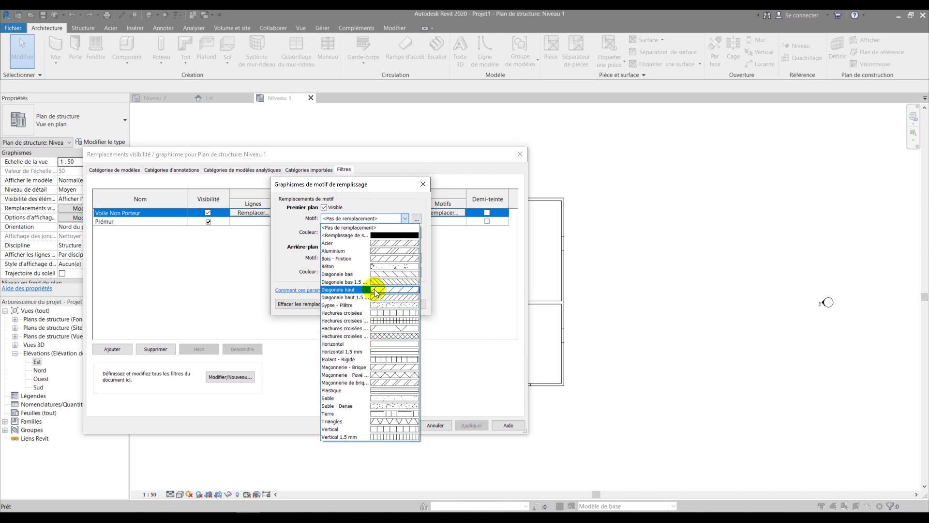
click(376, 291)
click(378, 233)
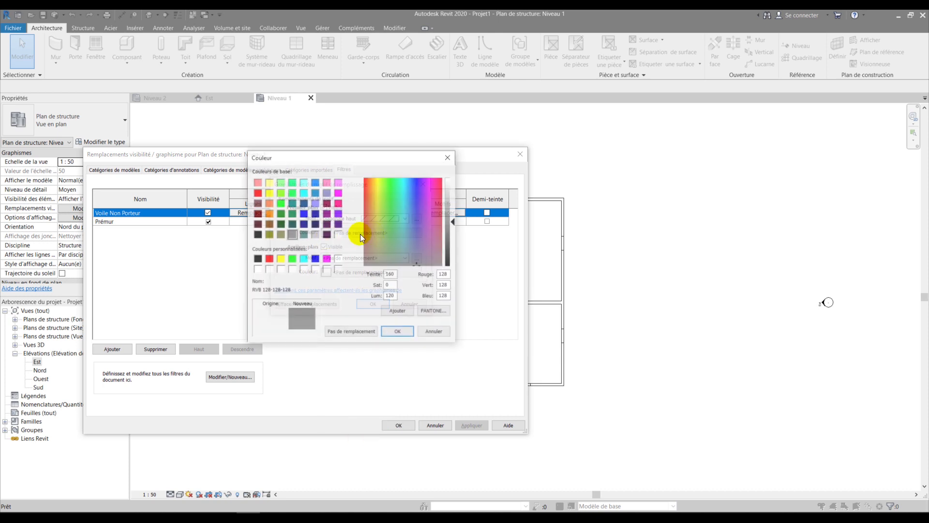
click(397, 332)
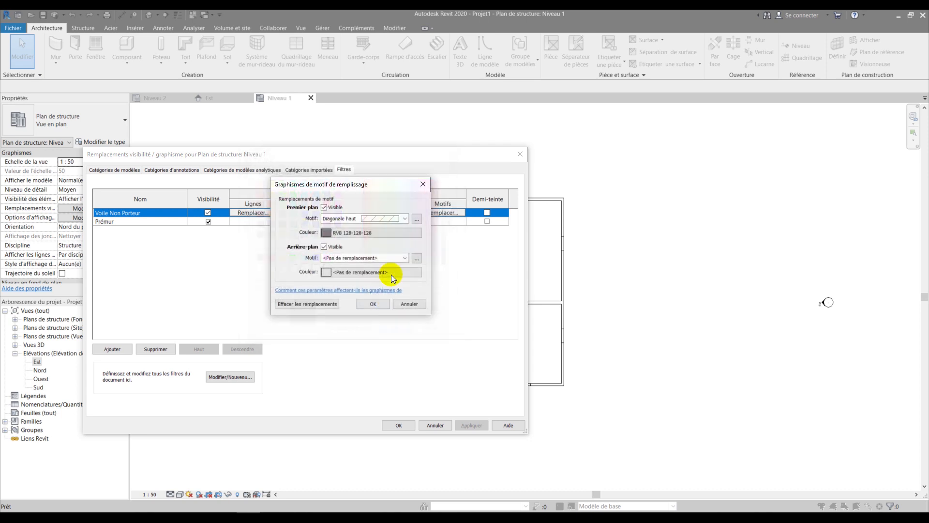
click(369, 305)
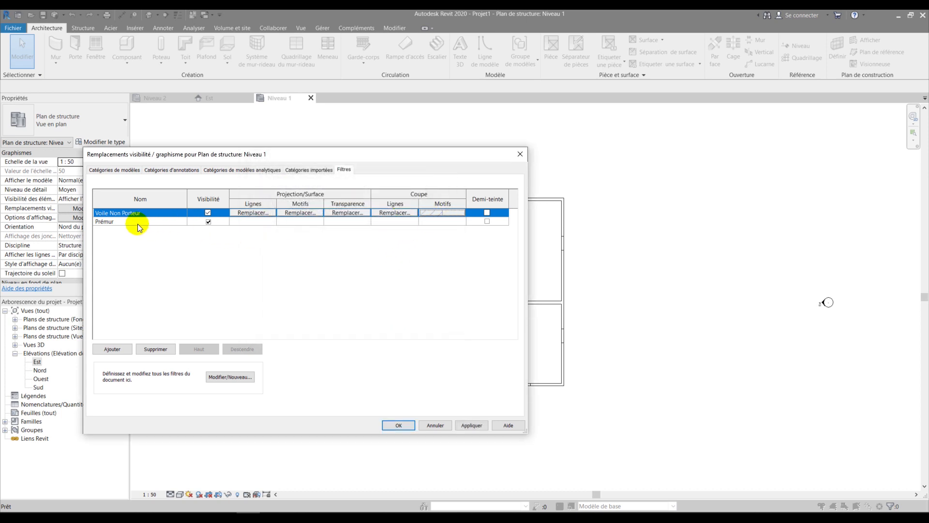
Override the Prémur filter's foreground cut pattern with Gypse - Plâtre in brown RVB 128-064-000, and accept the view overrides.
click(427, 221)
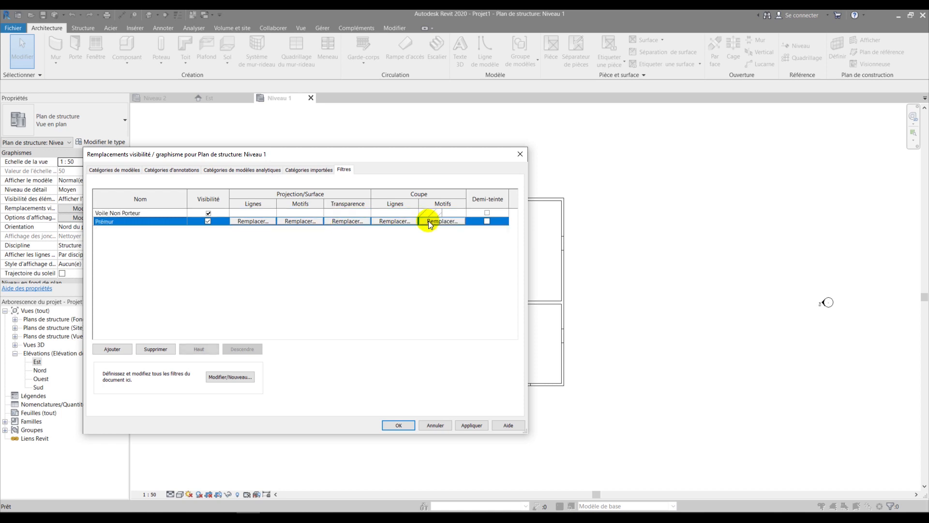
click(438, 221)
click(349, 220)
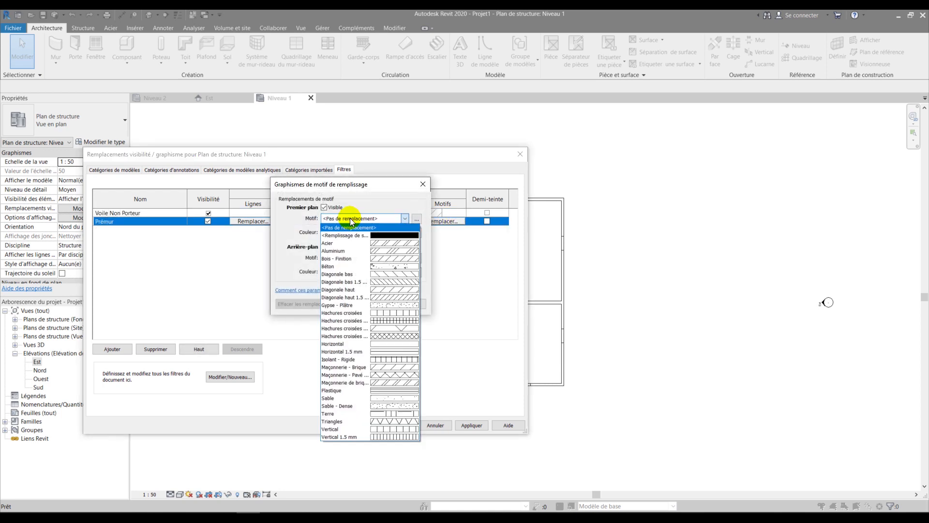
click(375, 305)
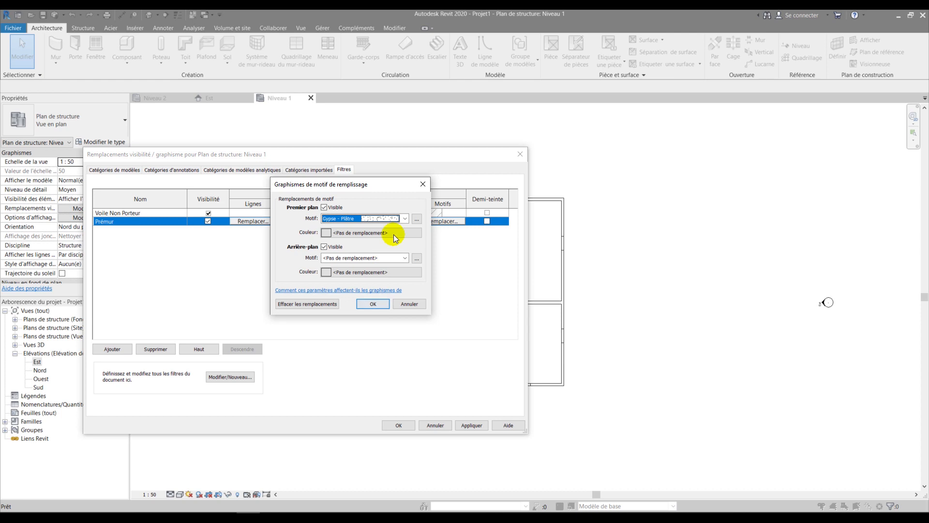
click(390, 233)
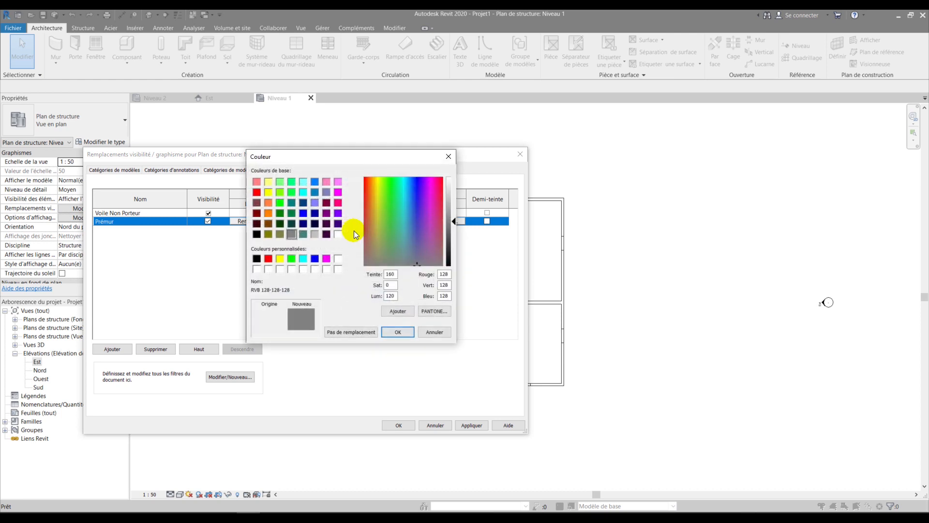
click(290, 202)
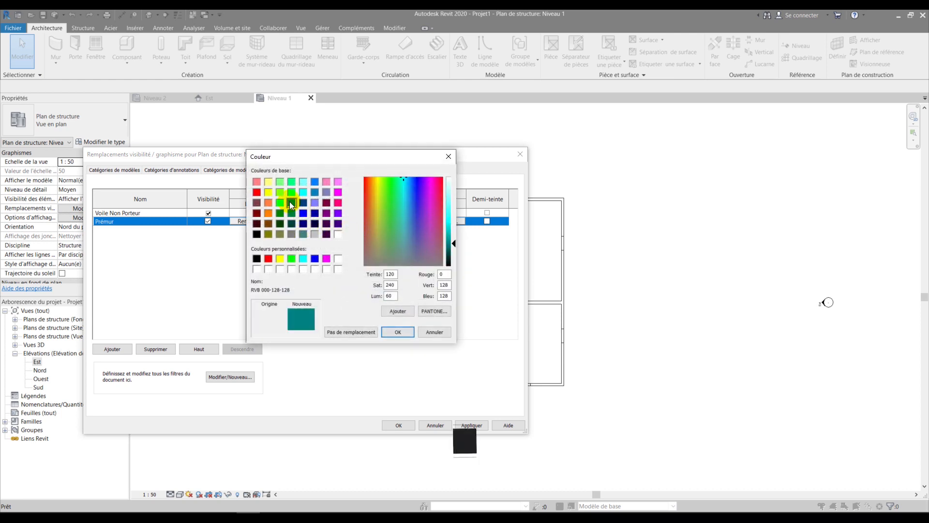
click(268, 224)
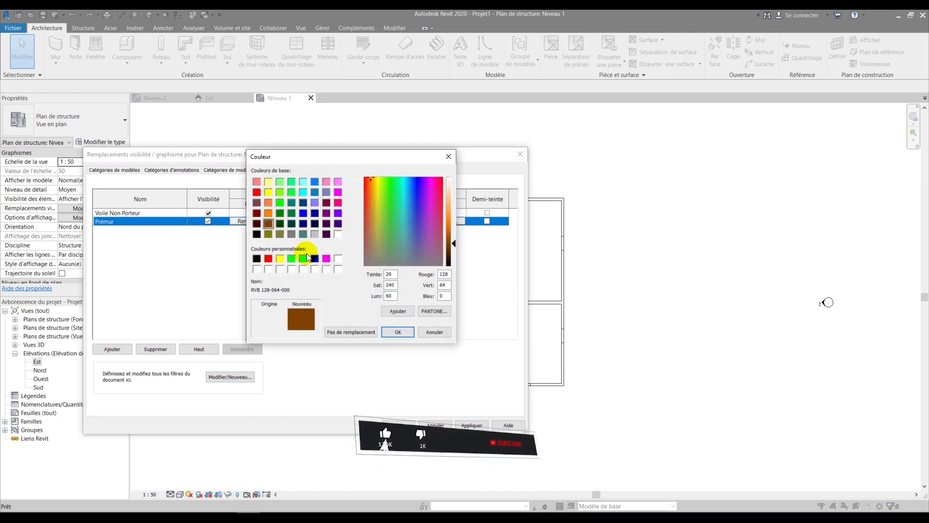
click(401, 332)
click(374, 304)
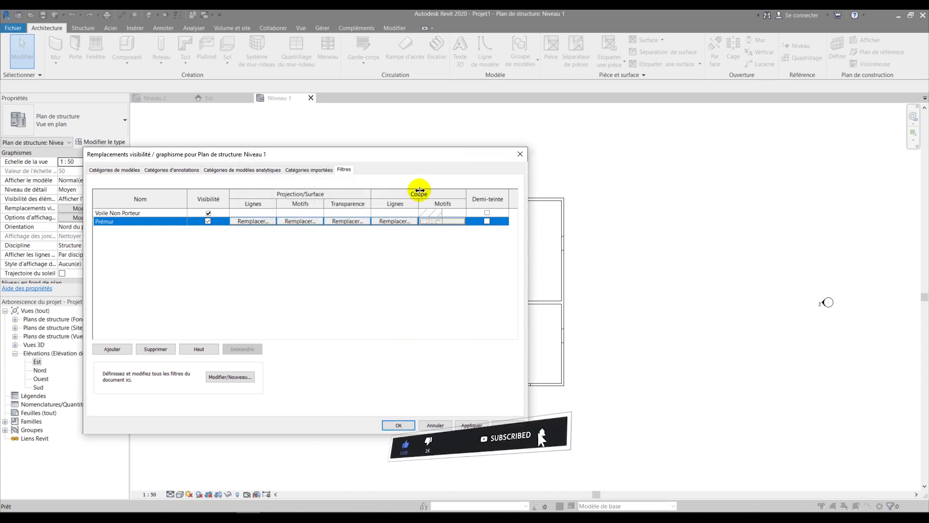
drag(393, 158, 605, 144)
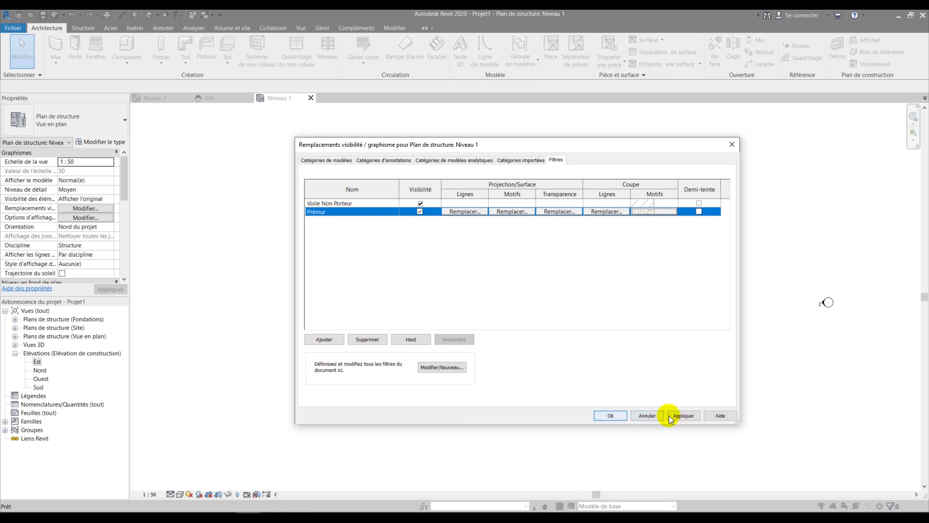
click(609, 415)
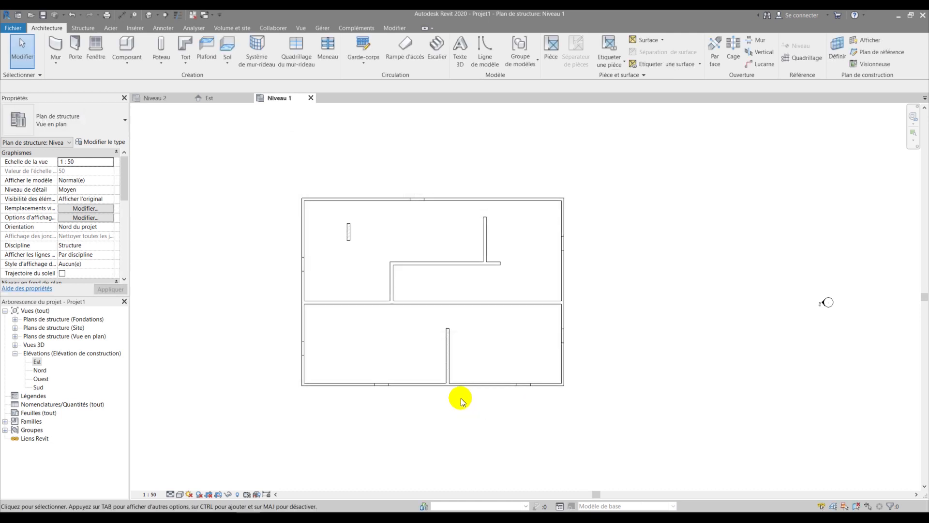
Examine the cut graphics of the short interior wall in the lower room of the Niveau 1 plan.
scroll(473, 330, up, 2)
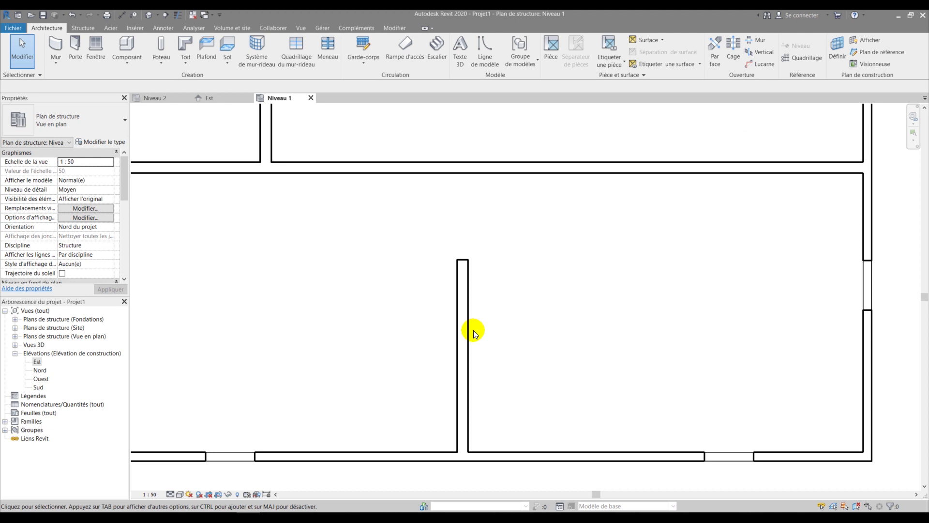
scroll(478, 393, down, 2)
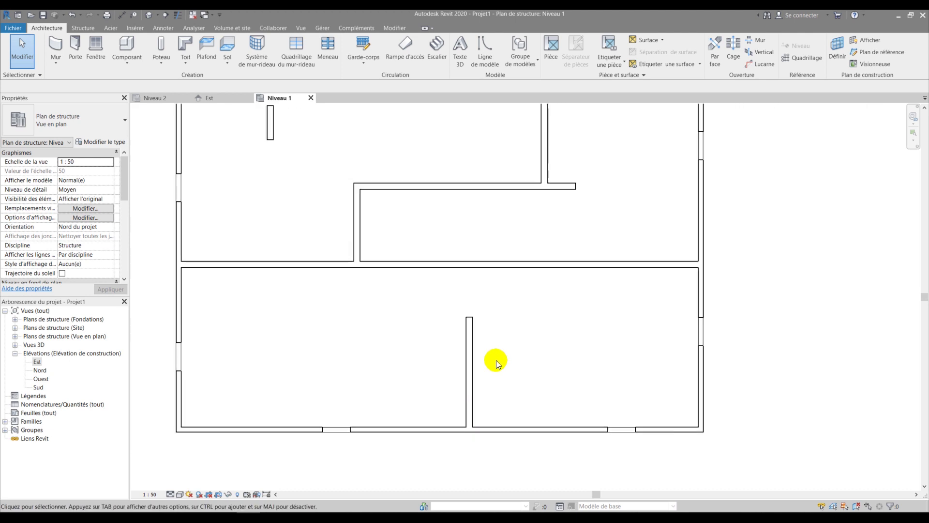
scroll(473, 370, up, 2)
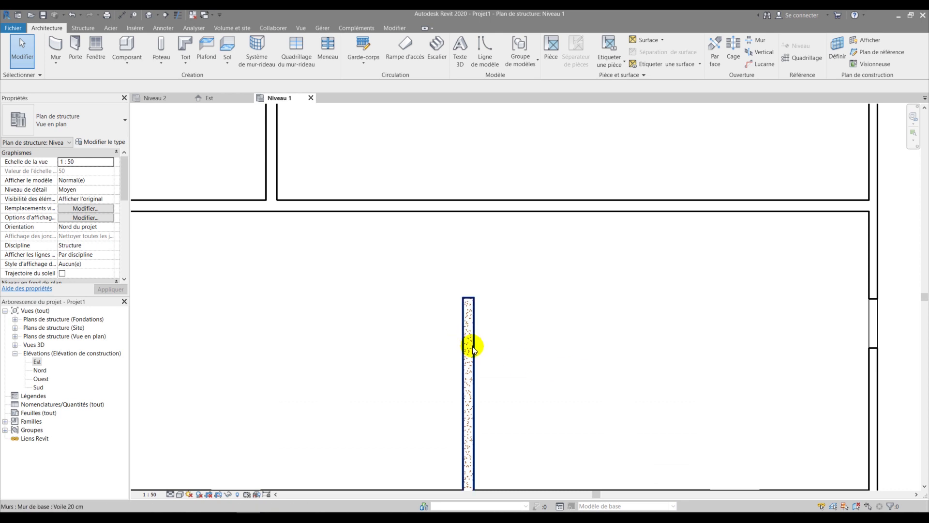
scroll(471, 338, down, 2)
scroll(464, 314, up, 2)
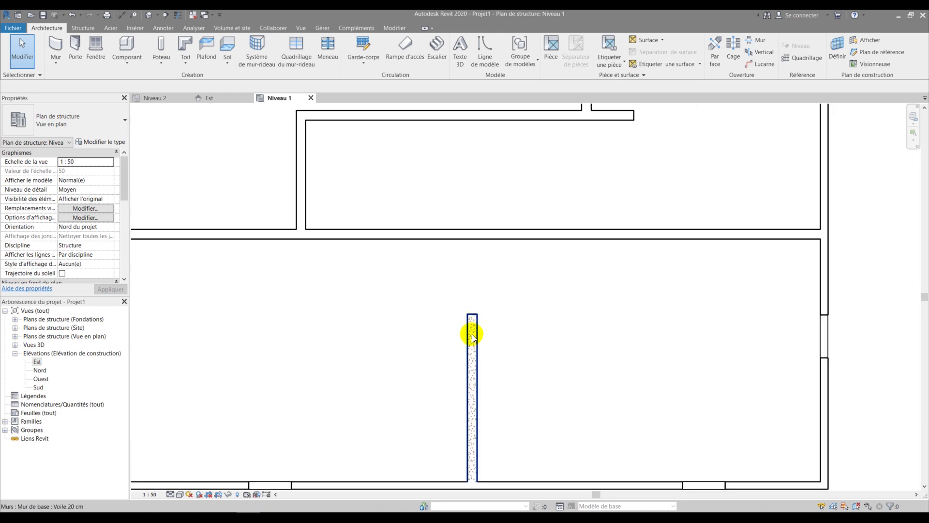
Set the Commentaires parameter of the 300 cm vertical interior wall in the upper room of the Niveau 1 plan to VNP.
scroll(472, 337, down, 4)
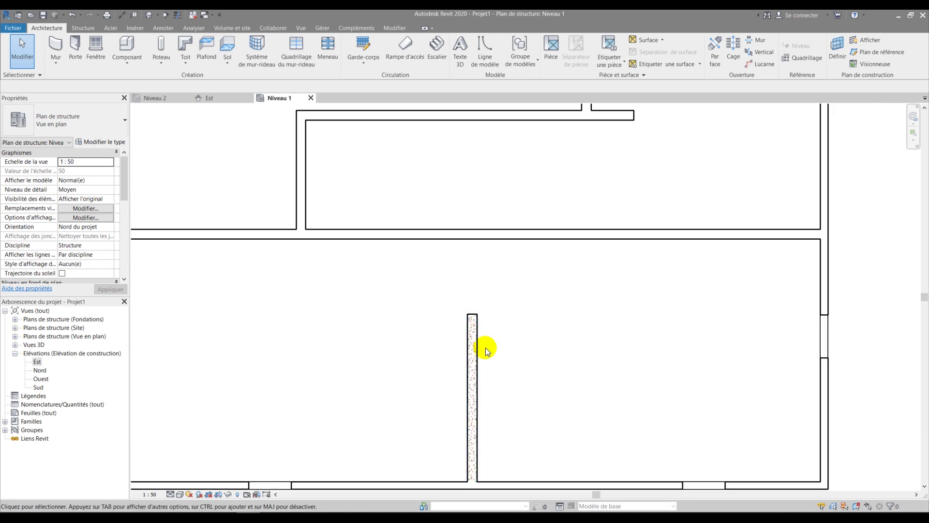
scroll(302, 148, up, 5)
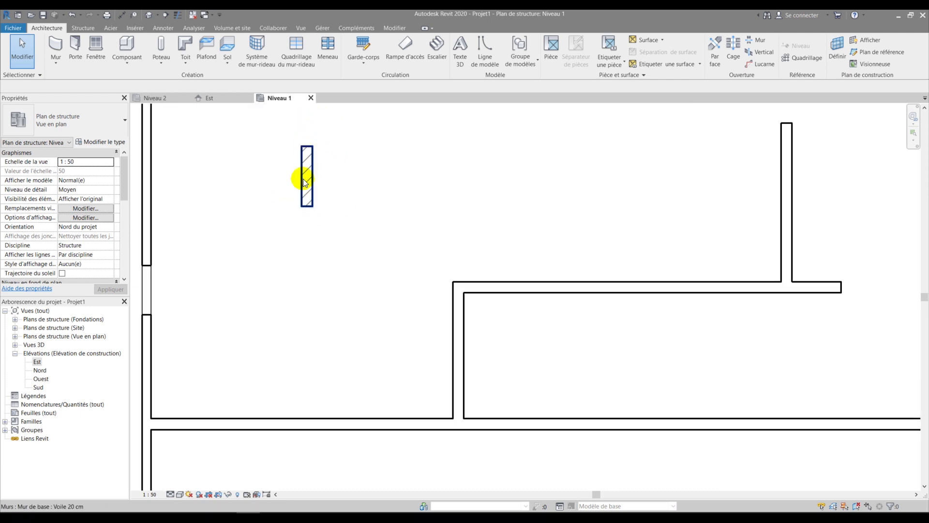
scroll(333, 242, down, 2)
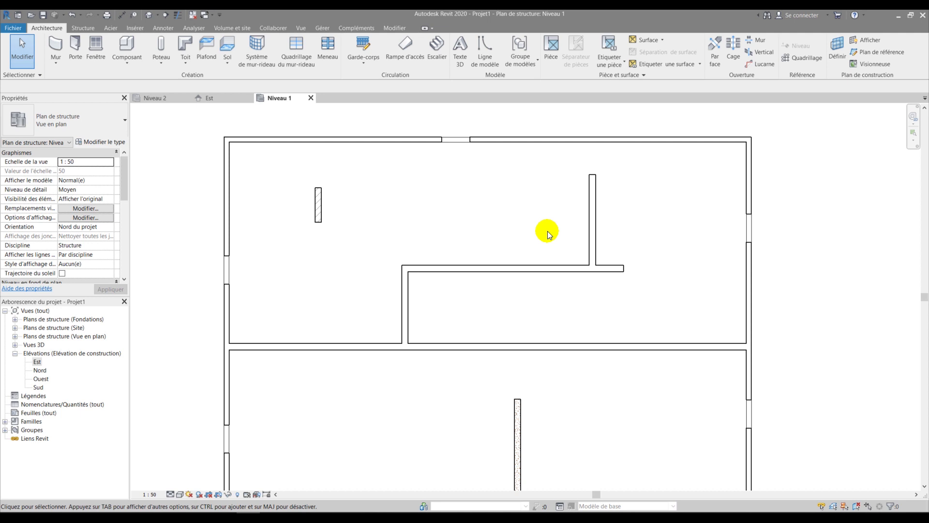
click(595, 227)
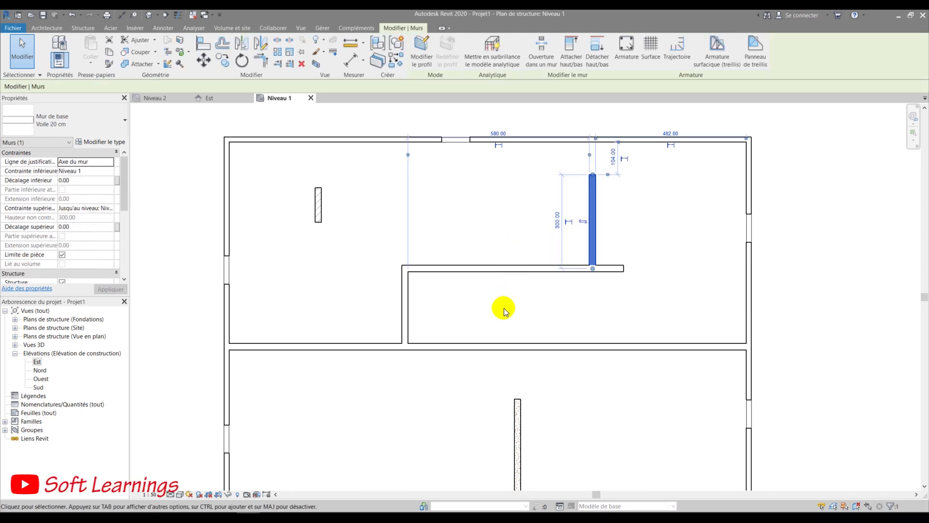
click(524, 303)
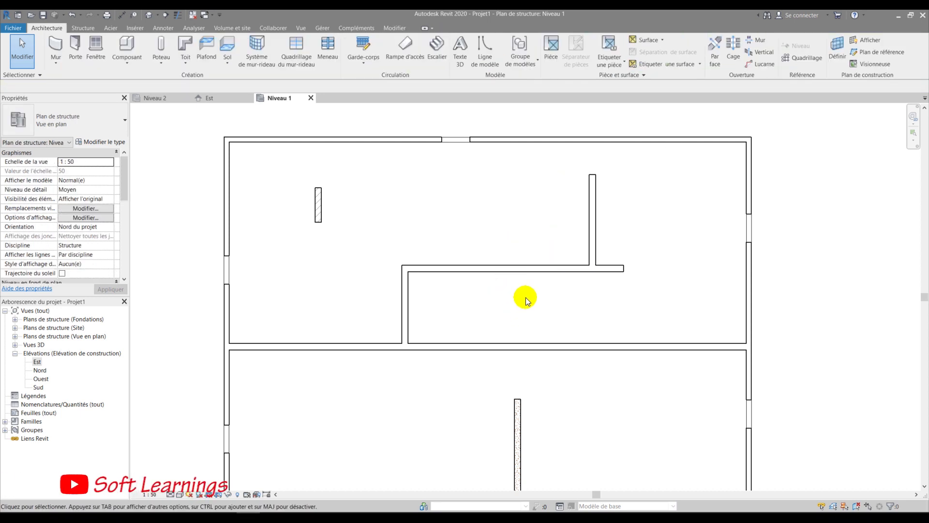
click(594, 236)
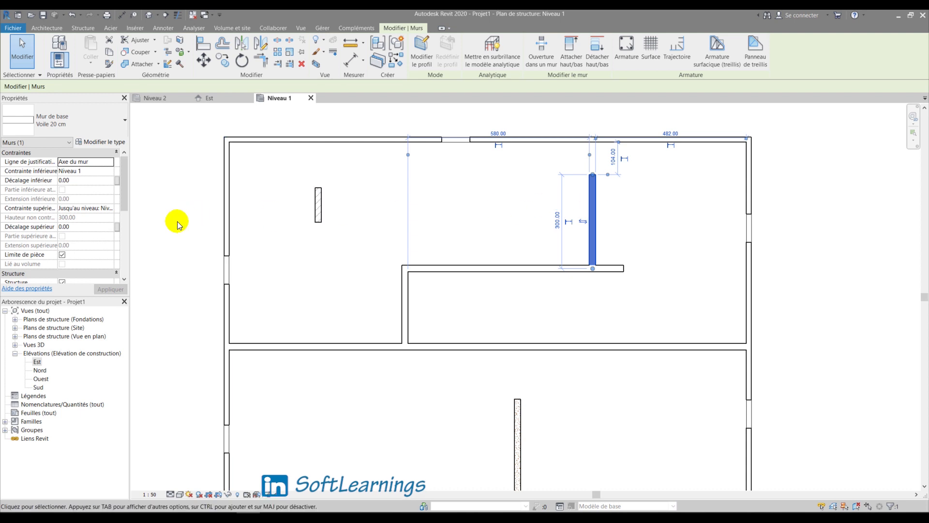
scroll(82, 233, down, 5)
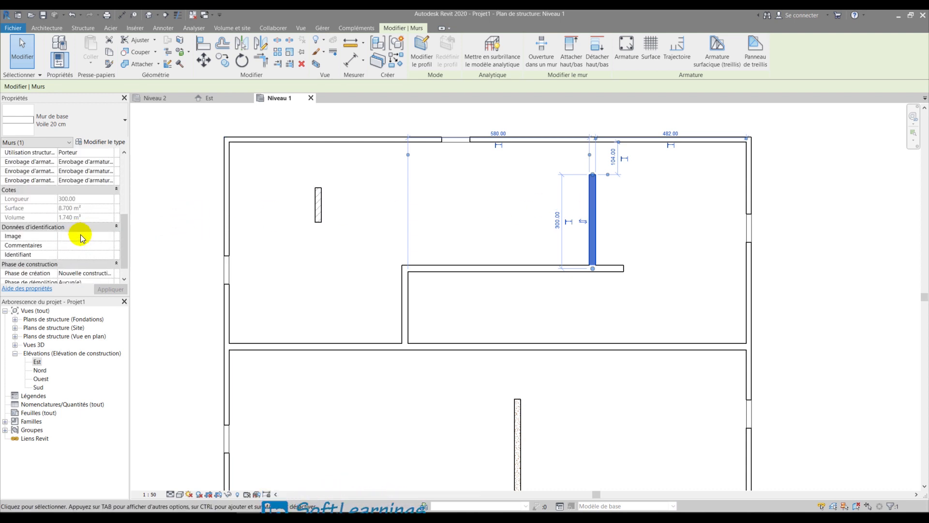
click(108, 248)
text(VNP)
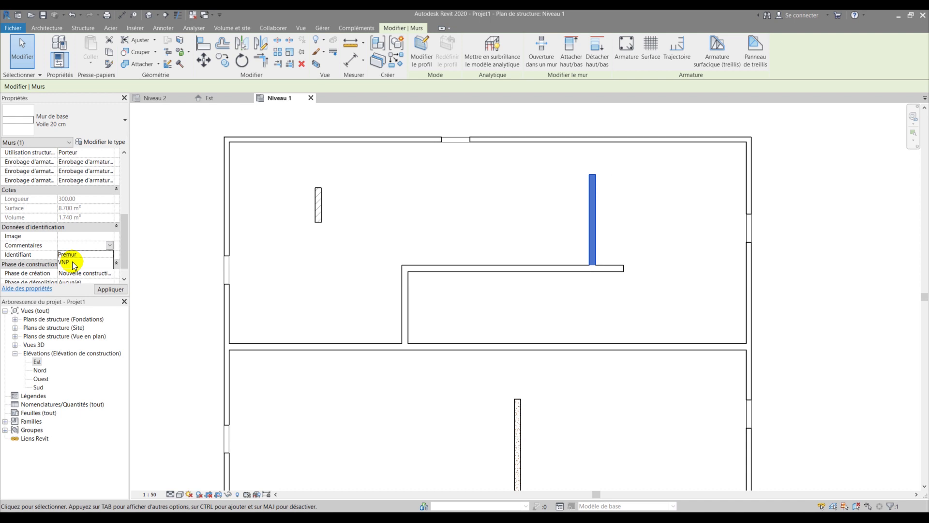
click(537, 237)
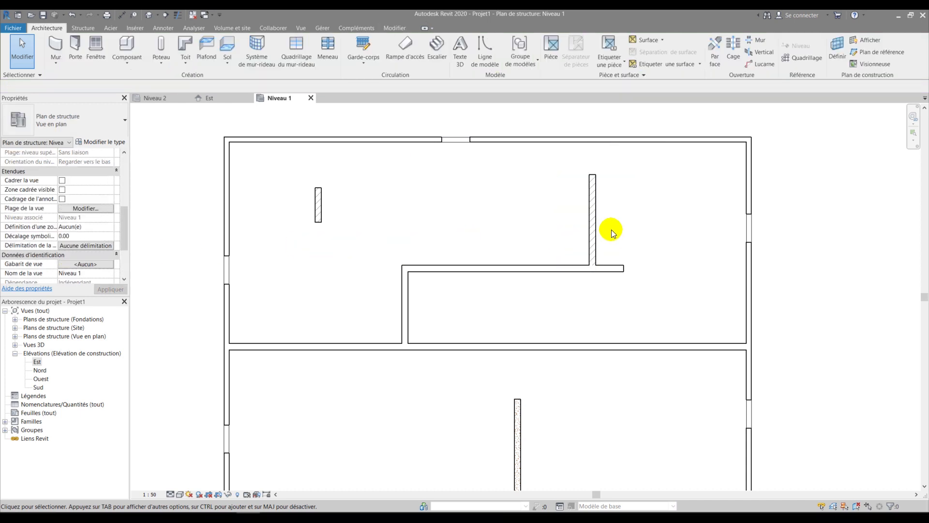
Change the Commentaires value of the same vertical interior wall to Premur and check its cut pattern in plan.
scroll(612, 230, up, 3)
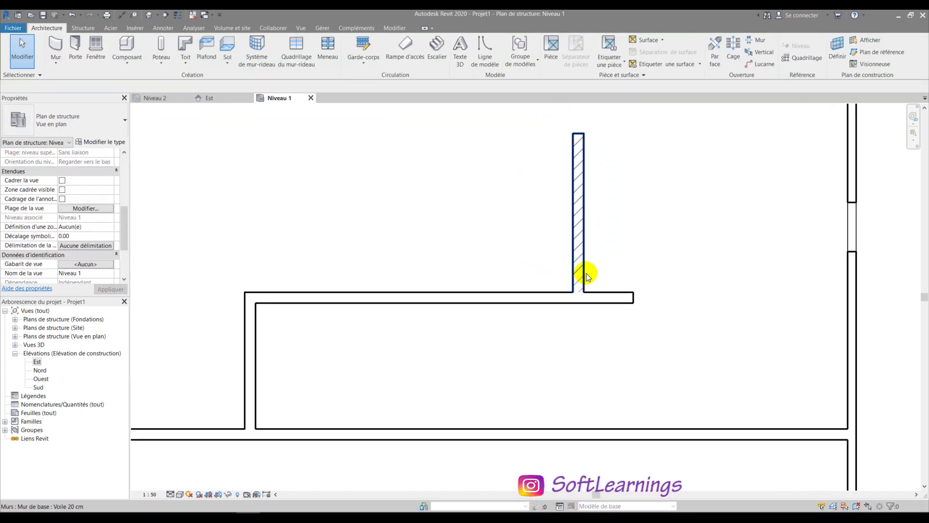
scroll(590, 239, down, 2)
click(582, 237)
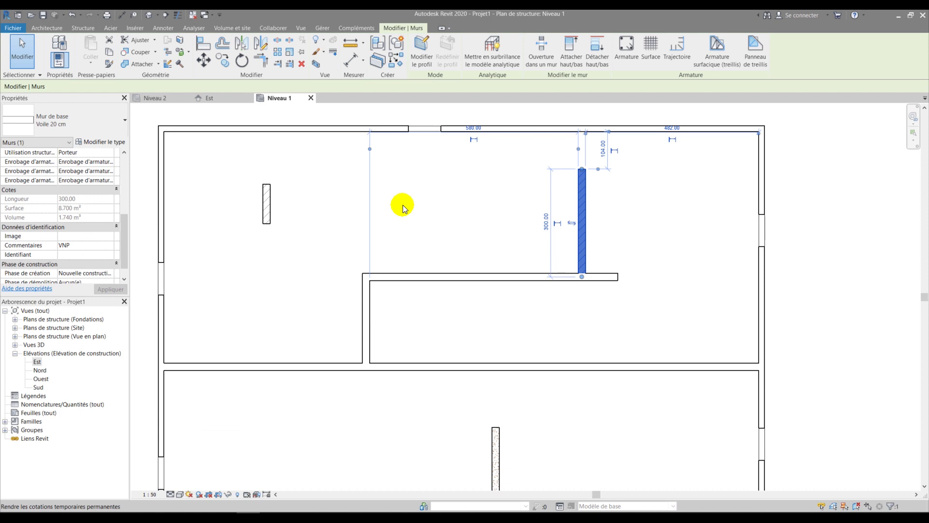
click(105, 250)
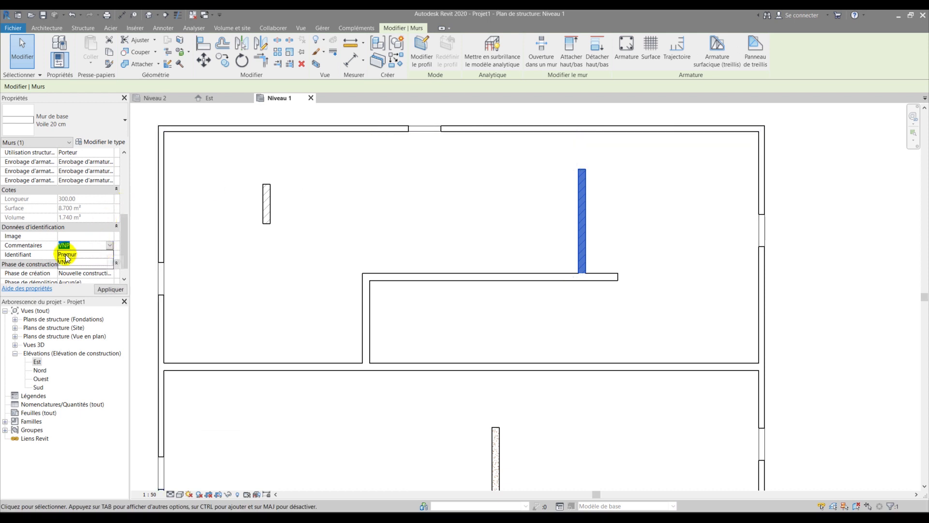
click(302, 253)
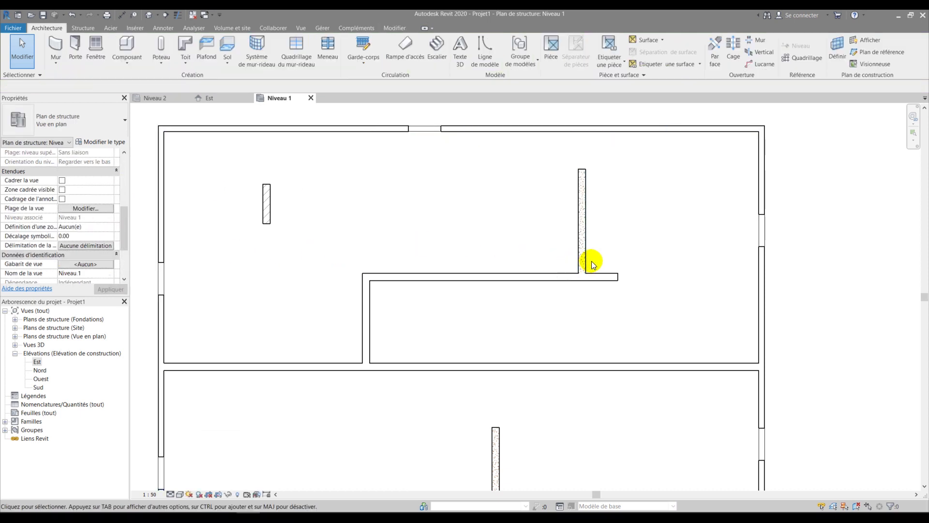
scroll(591, 261, up, 4)
scroll(595, 259, down, 4)
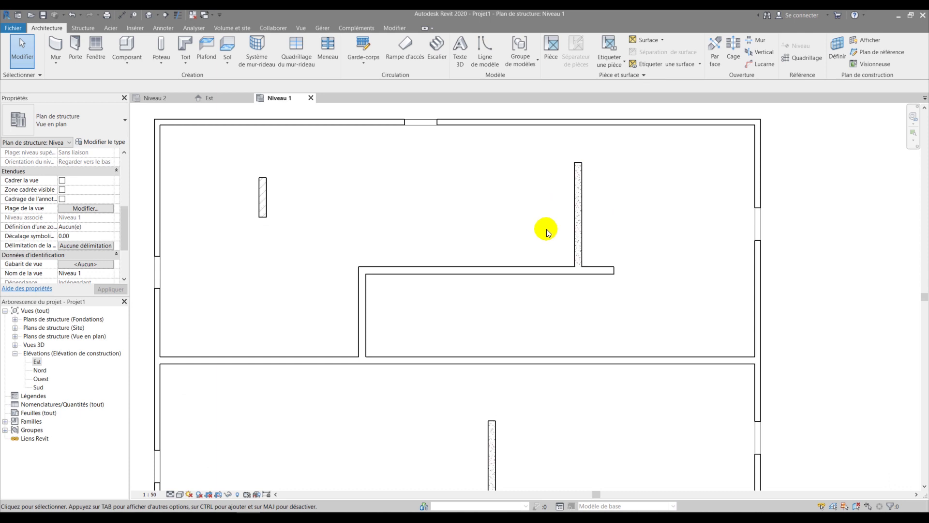
scroll(547, 236, down, 3)
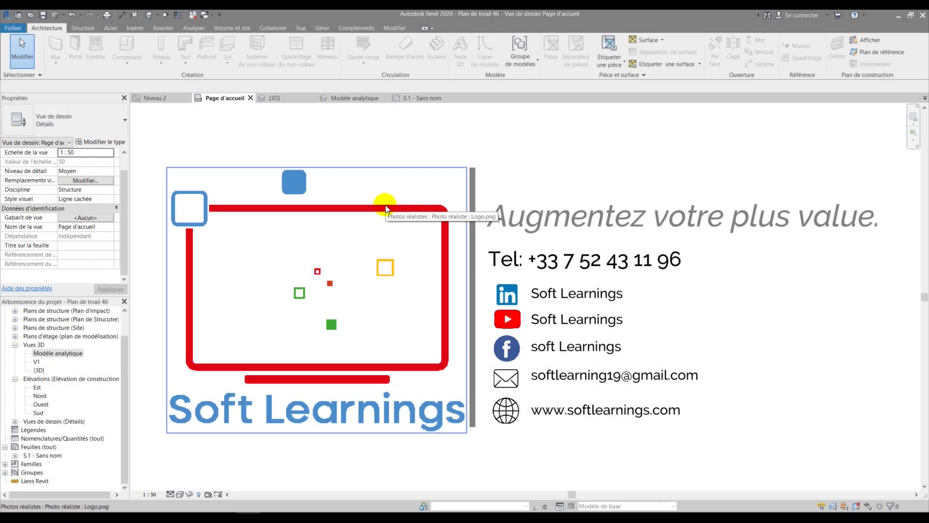
Review the building in the {3D} and Modèle analytique views, and examine the floor plans on sheet S.1 - Sans nom.
click(283, 101)
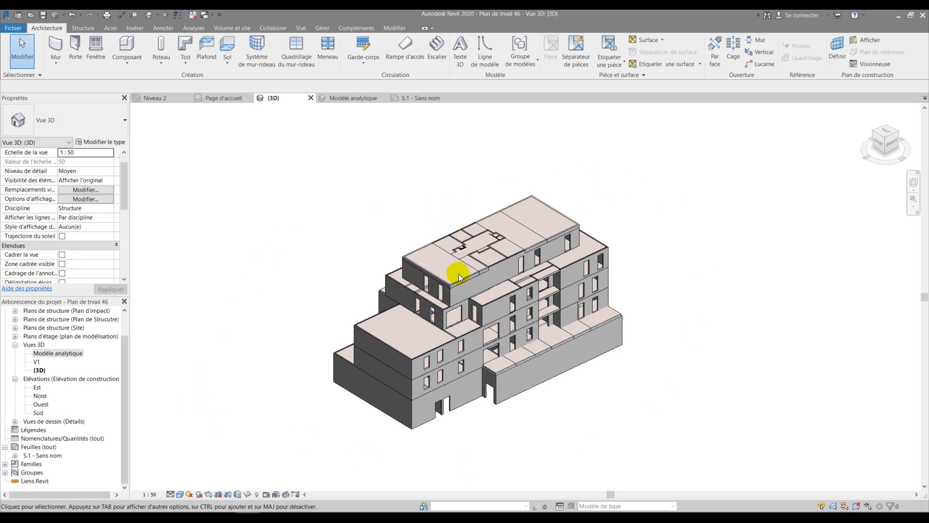
click(355, 97)
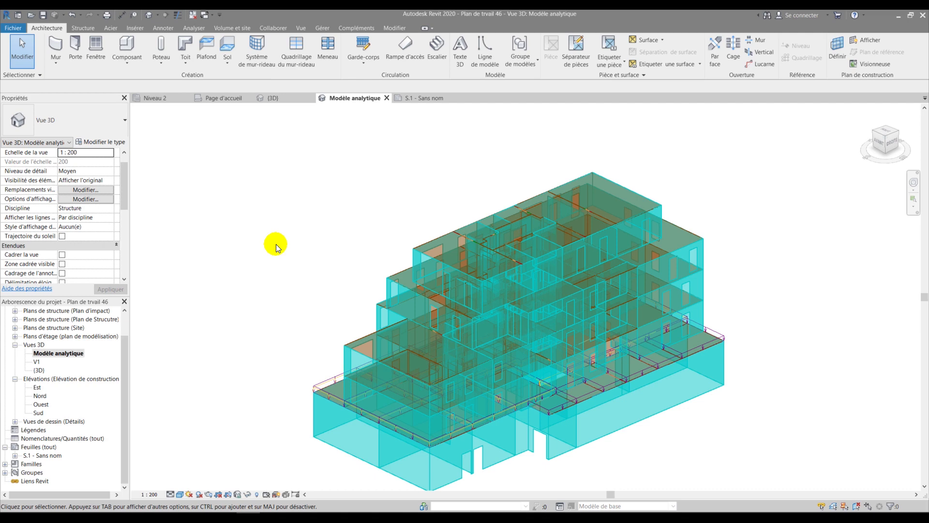
click(425, 98)
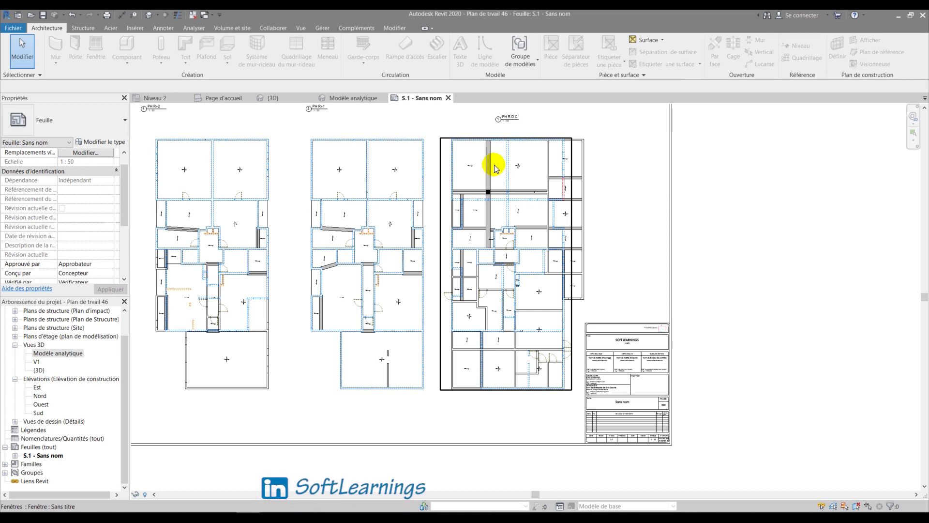
scroll(502, 180, up, 4)
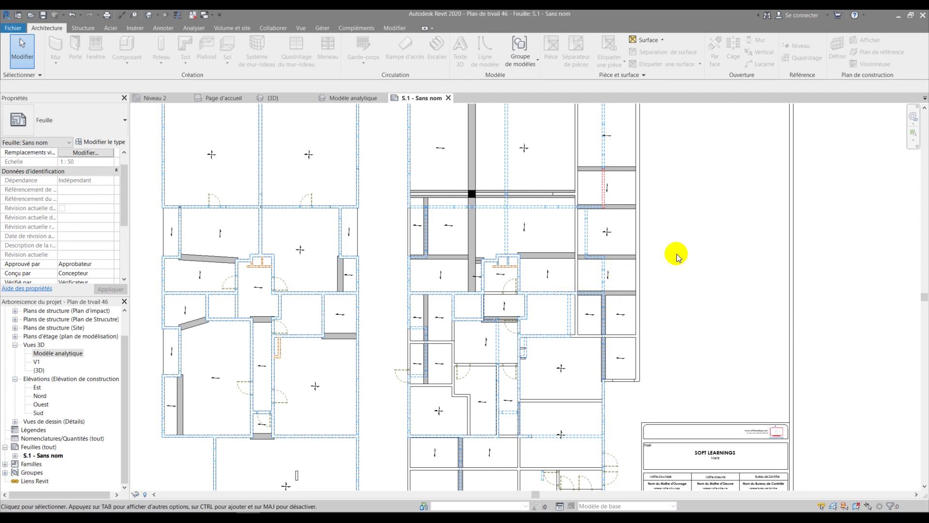
scroll(672, 235, up, 2)
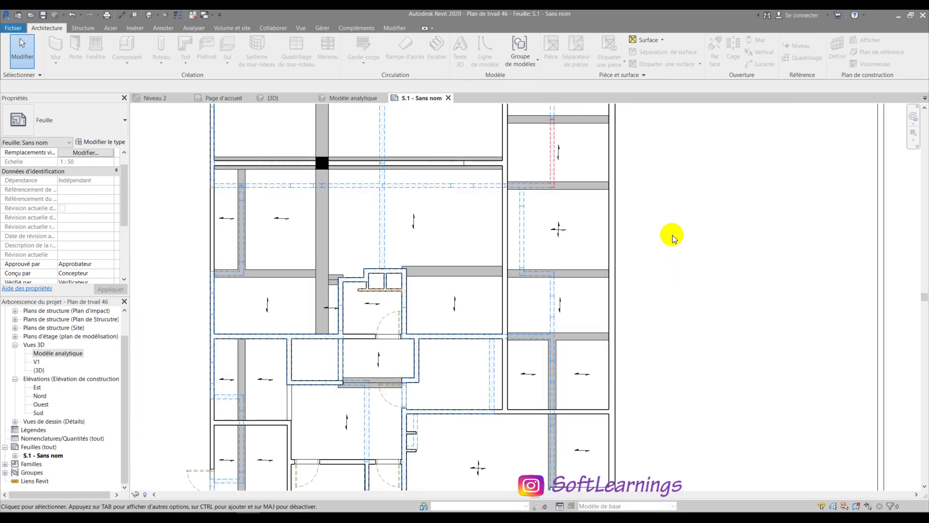
scroll(672, 234, down, 1)
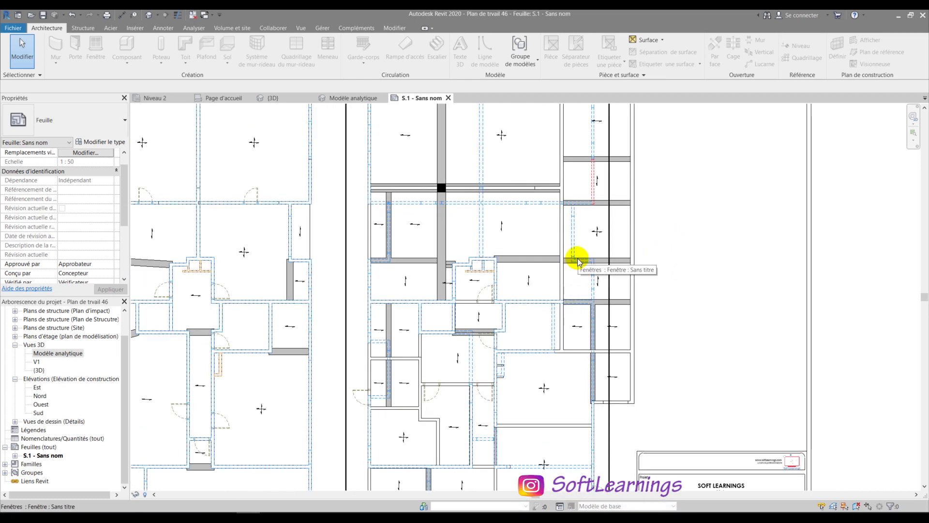
scroll(559, 248, down, 2)
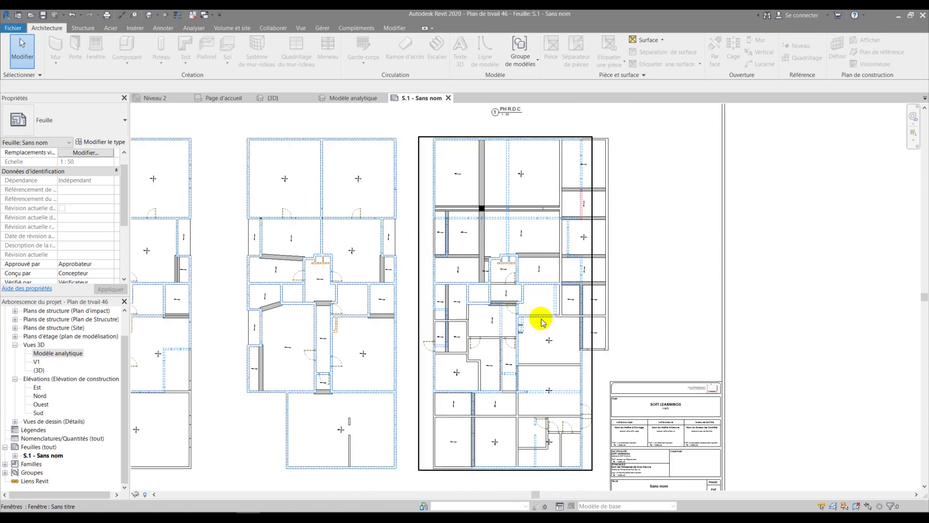
Activate the PH R.D.C plan viewport on sheet S.1 and locate the two aligned Voile NP 15cm walls in its lower part.
double_click(545, 355)
scroll(508, 348, down, 2)
scroll(518, 346, up, 6)
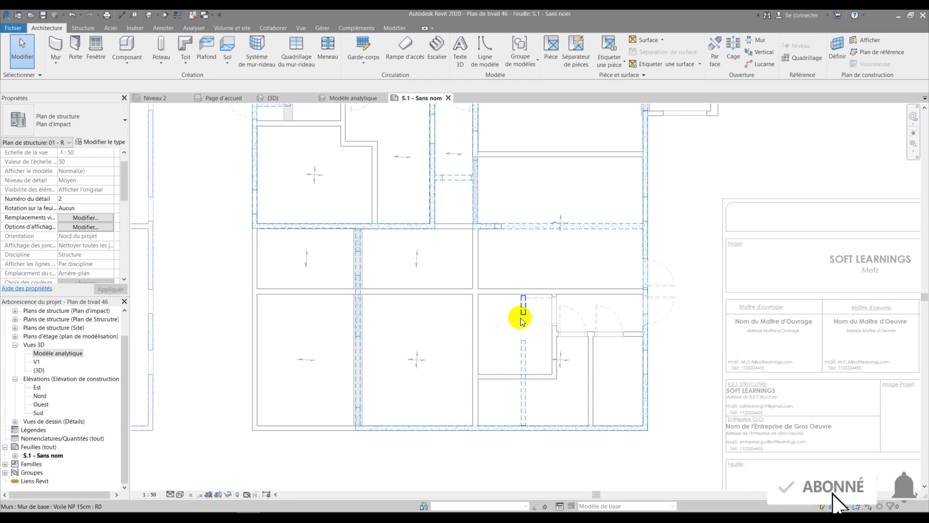
scroll(518, 328, down, 3)
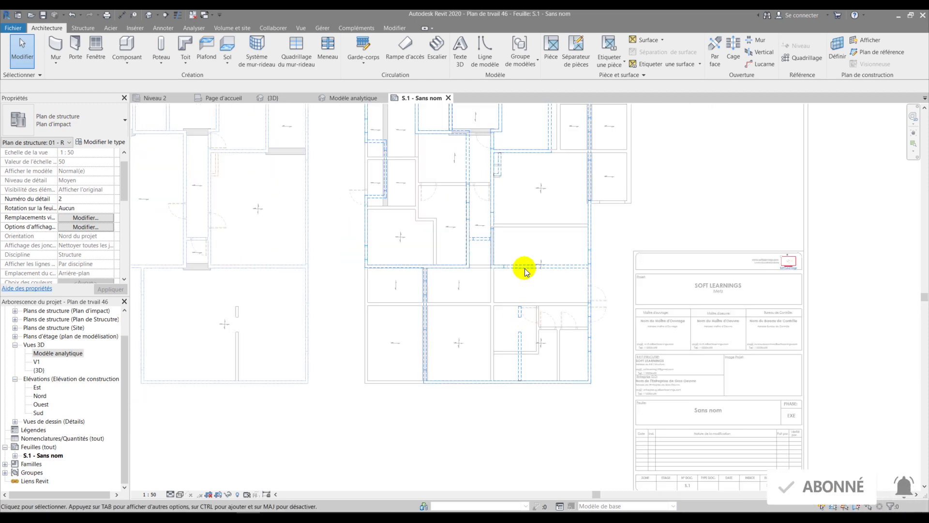
scroll(527, 328, up, 2)
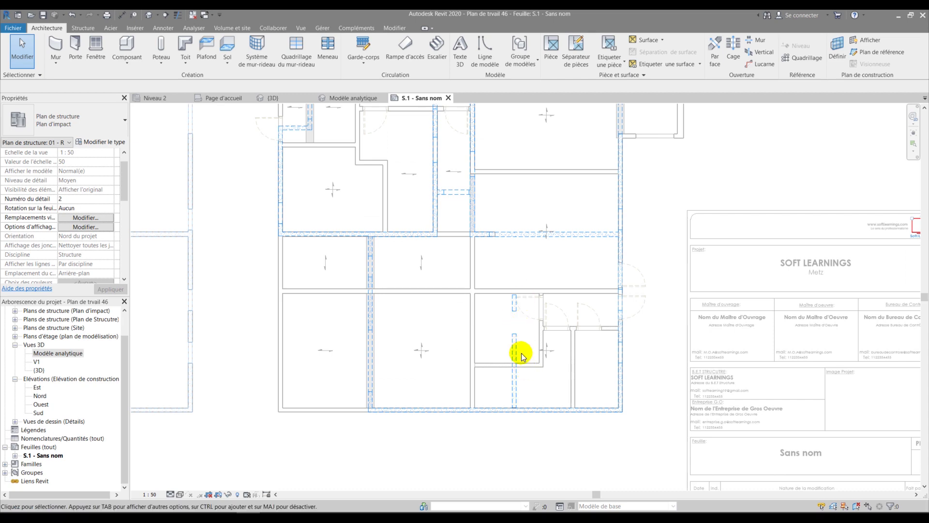
scroll(521, 353, up, 2)
scroll(527, 335, up, 2)
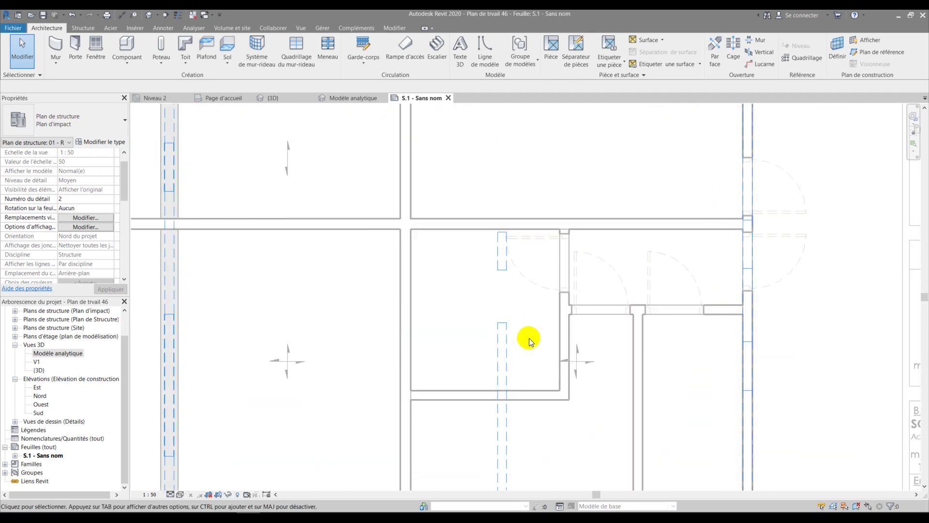
Set the Commentaires parameter of both aligned Voile NP 15cm interior walls to VNP.
click(439, 225)
ctrl+click(508, 245)
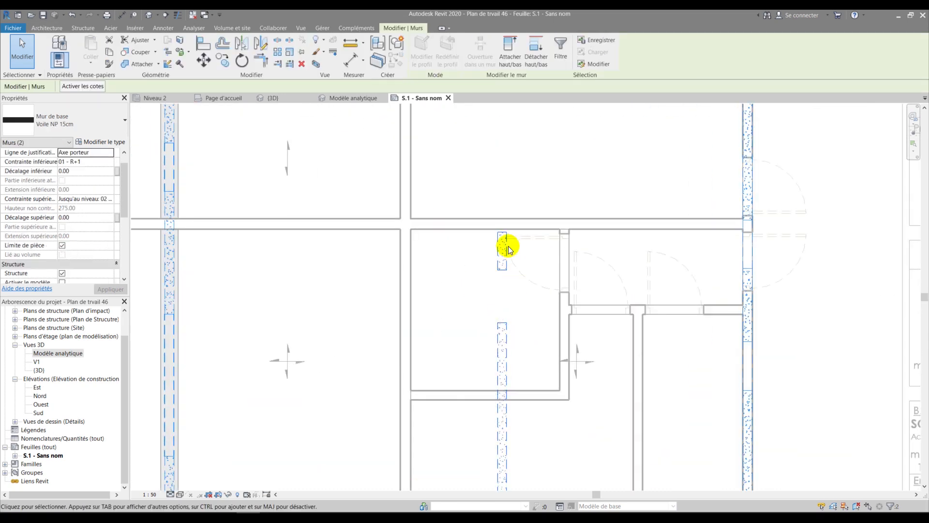
scroll(506, 314, down, 2)
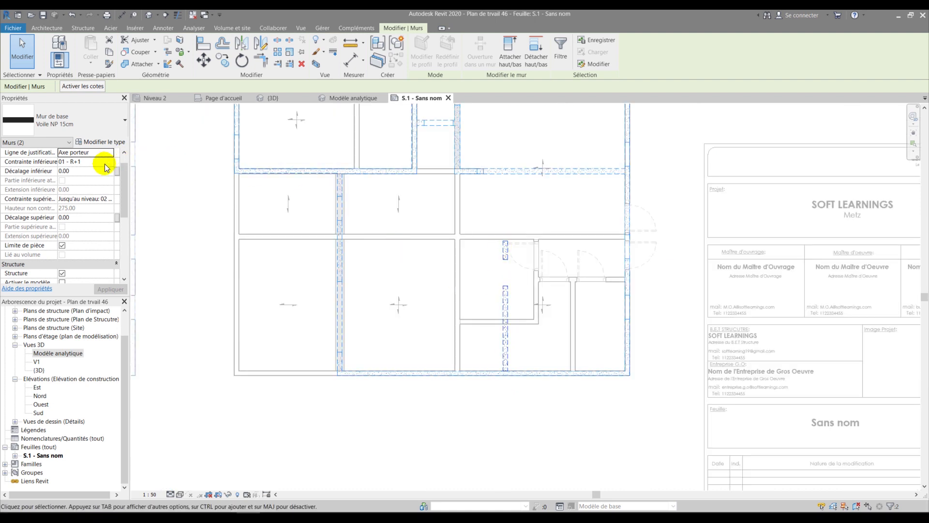
scroll(82, 237, down, 5)
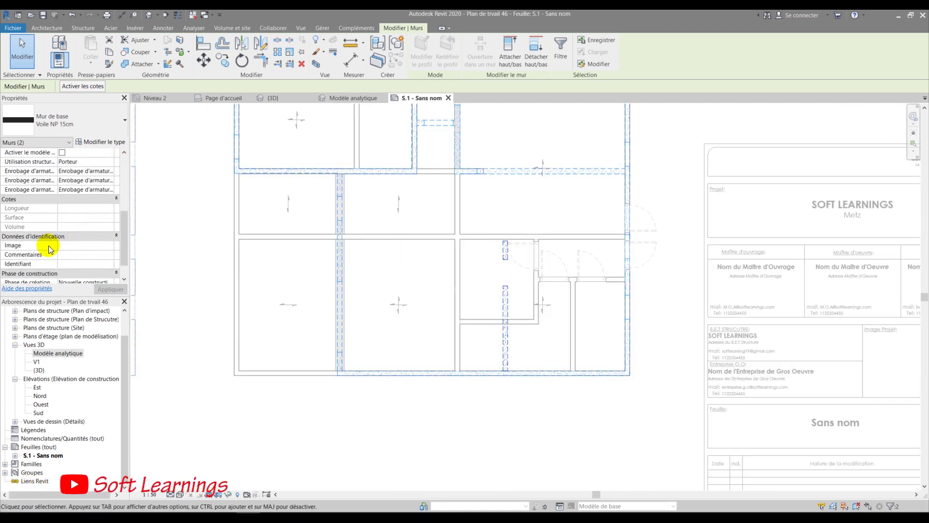
click(106, 227)
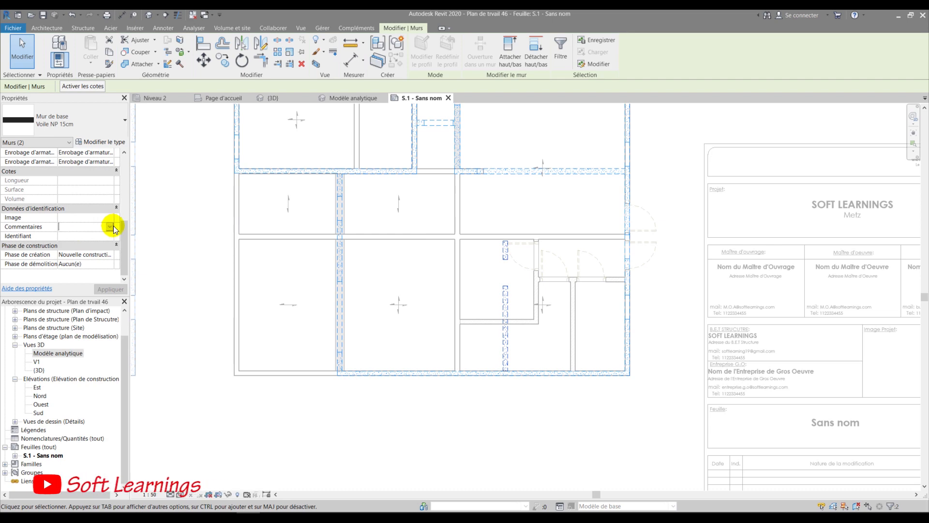
text(VNP)
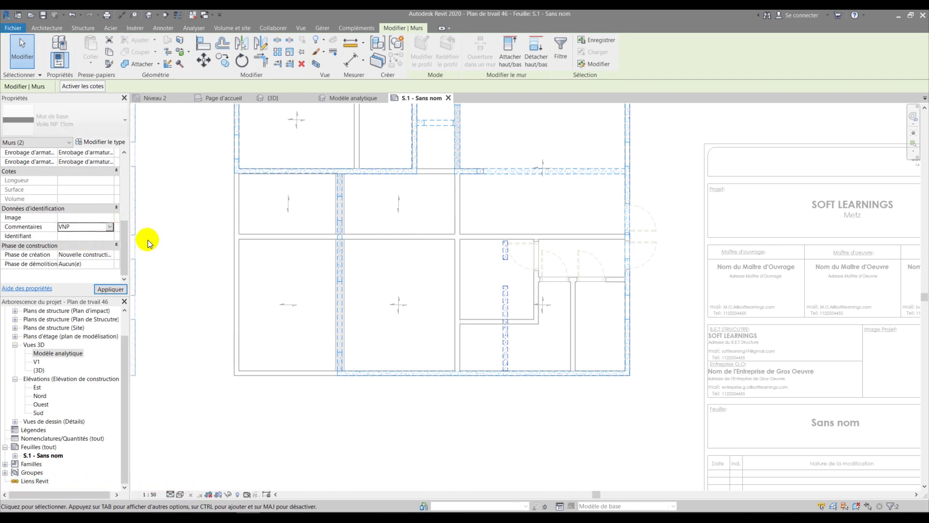
click(272, 269)
Examine the wall graphics in the activated plan, comparing the two Voile NP 15cm walls with the Voile 18cm walls.
scroll(303, 309, down, 2)
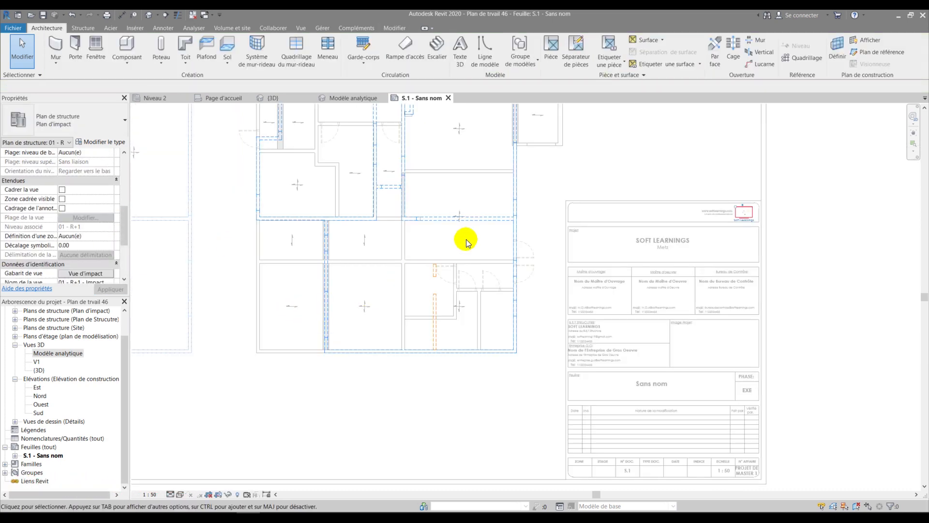
scroll(462, 244, up, 2)
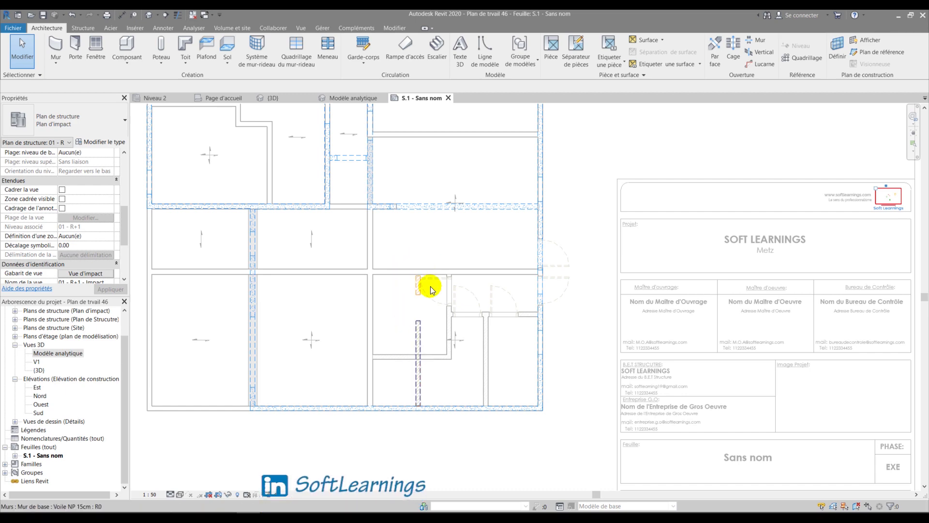
scroll(424, 265, down, 2)
middle_drag(419, 159, 473, 276)
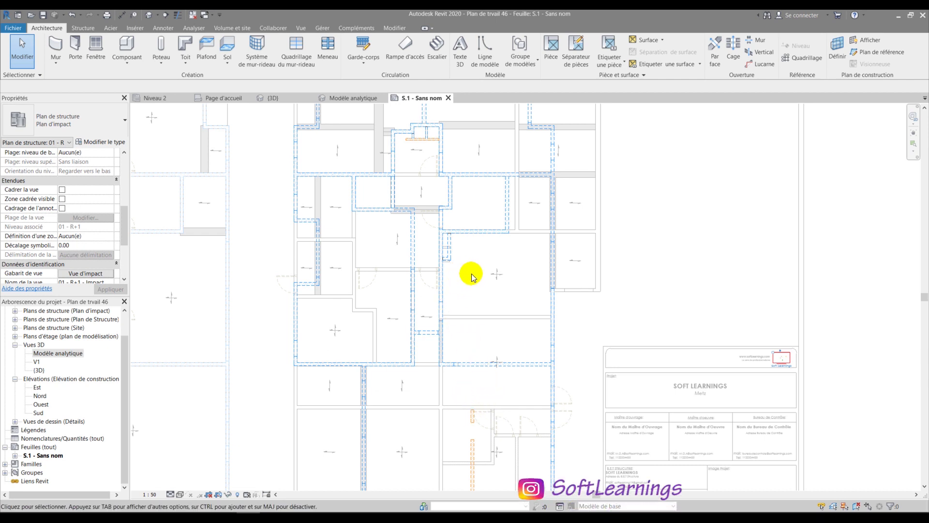
scroll(506, 168, up, 4)
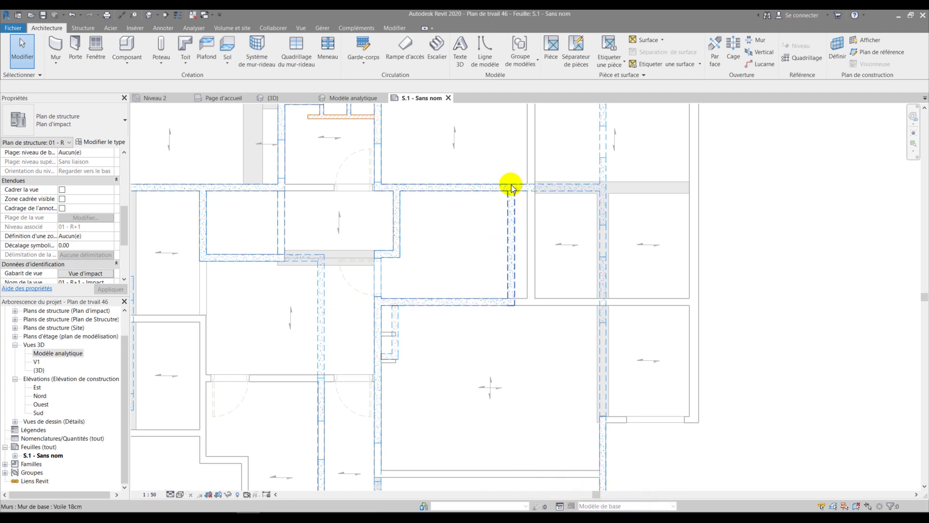
Set the Commentaires parameter of the vertical Voile 18cm wall in the room beside the central core to PV.
click(514, 223)
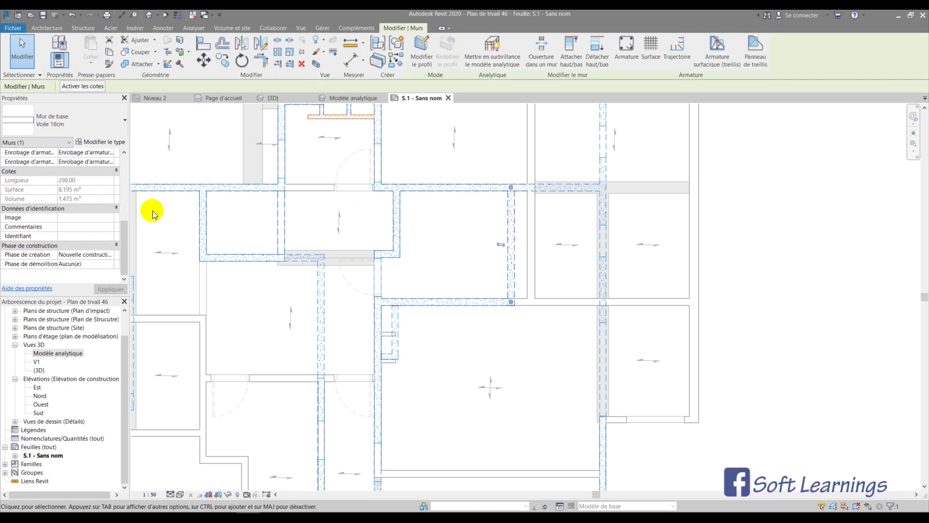
click(92, 226)
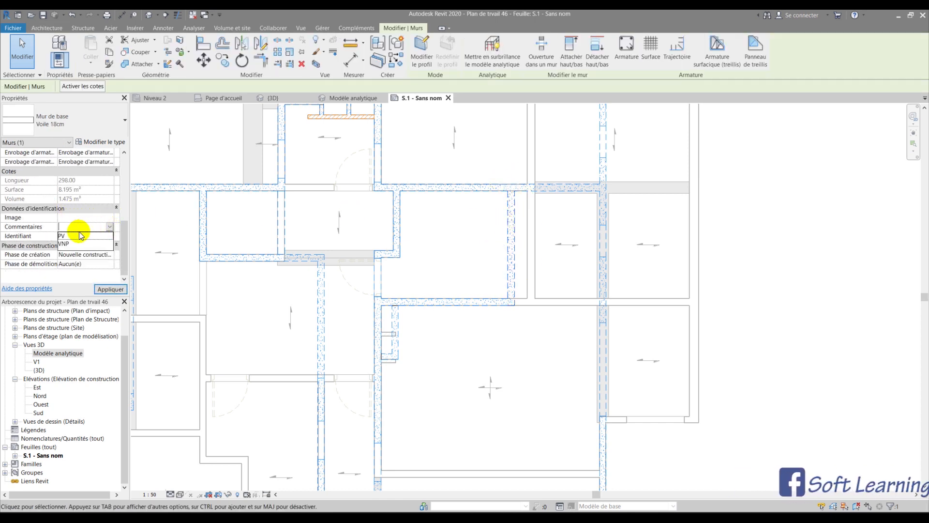
text(PV)
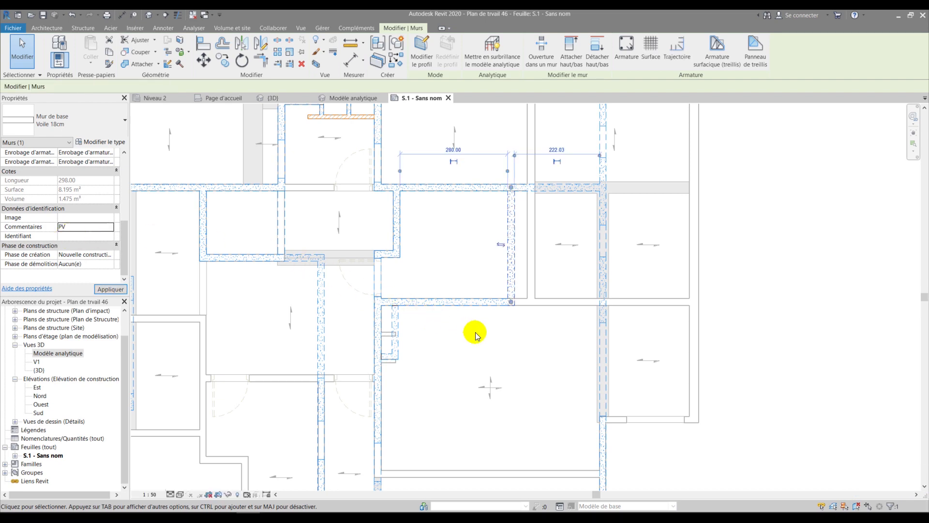
click(534, 344)
scroll(539, 308, down, 3)
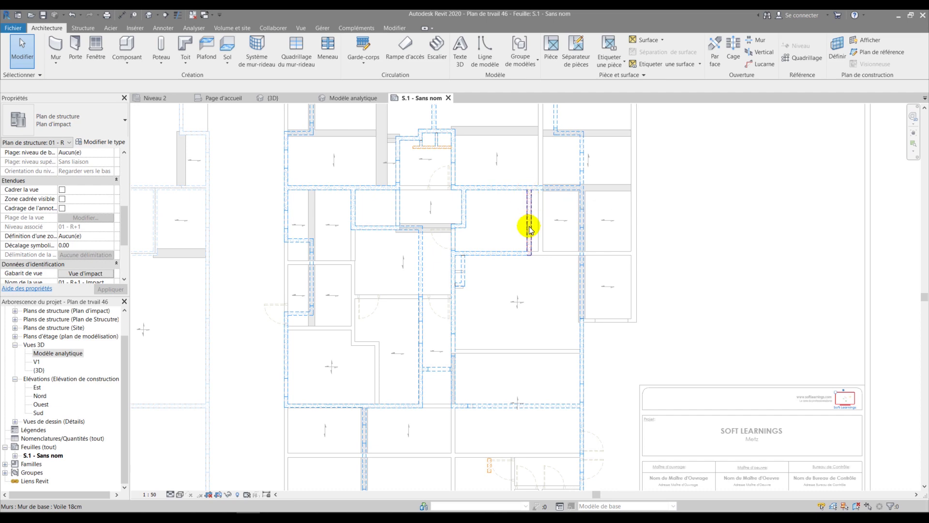
scroll(529, 224, up, 3)
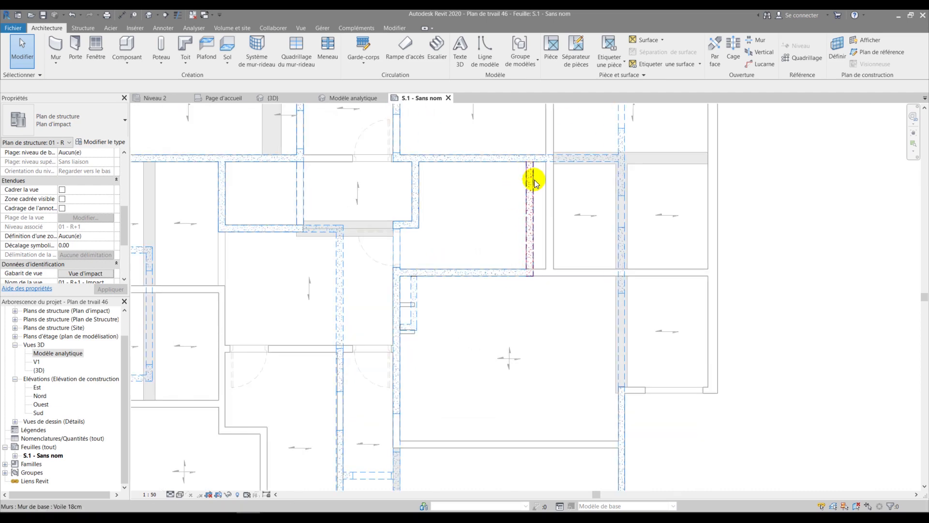
scroll(516, 173, down, 3)
middle_drag(535, 289, 505, 244)
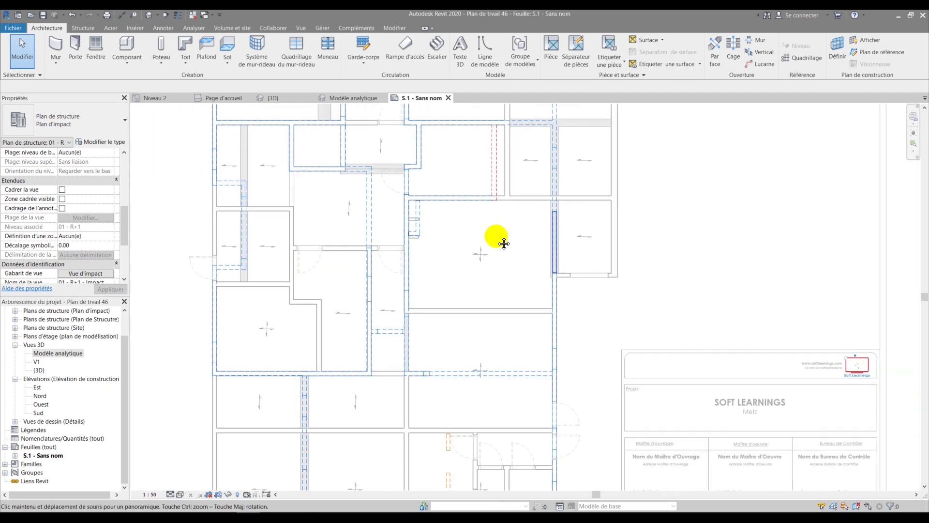
middle_drag(458, 150, 477, 241)
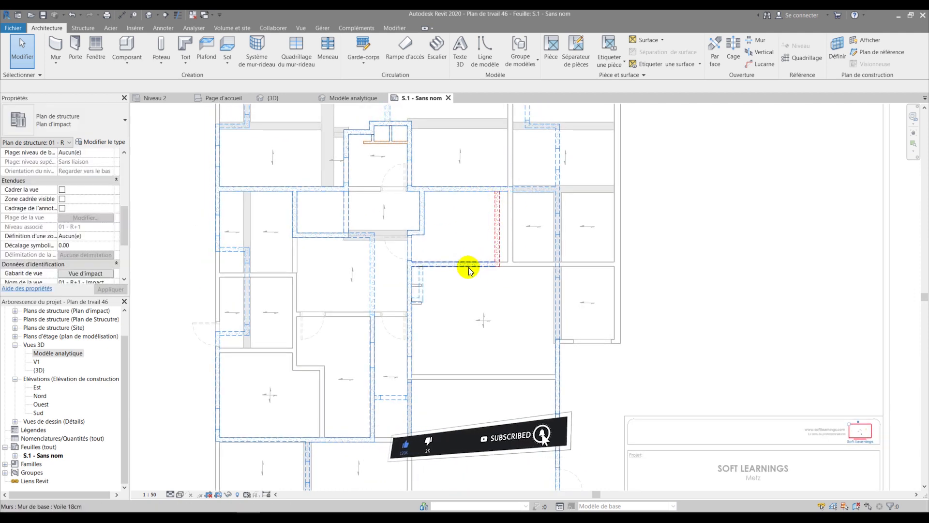
Set Commentaires to PV for the two short horizontal walls of the outer recess and the vertical wall below the central core.
middle_drag(414, 291, 496, 201)
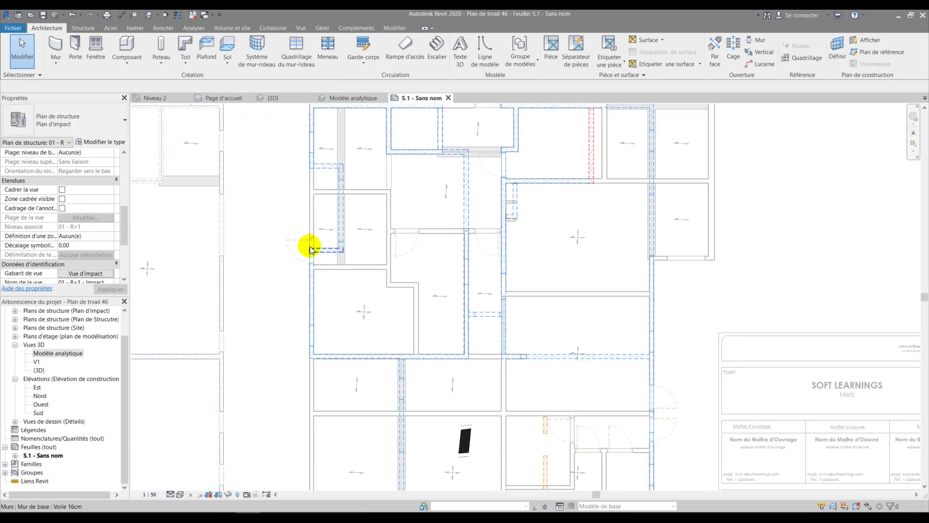
scroll(310, 247, up, 2)
click(326, 252)
scroll(326, 232, down, 2)
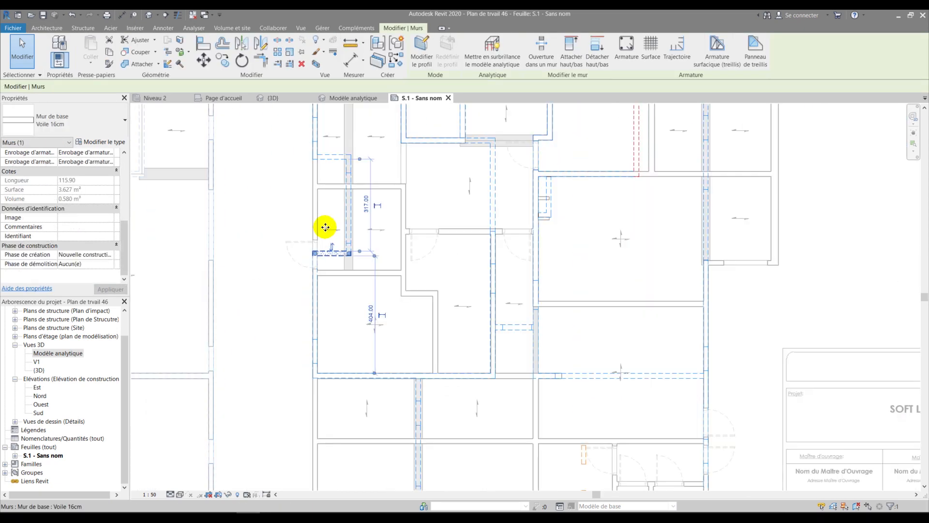
ctrl+click(332, 158)
ctrl+click(492, 201)
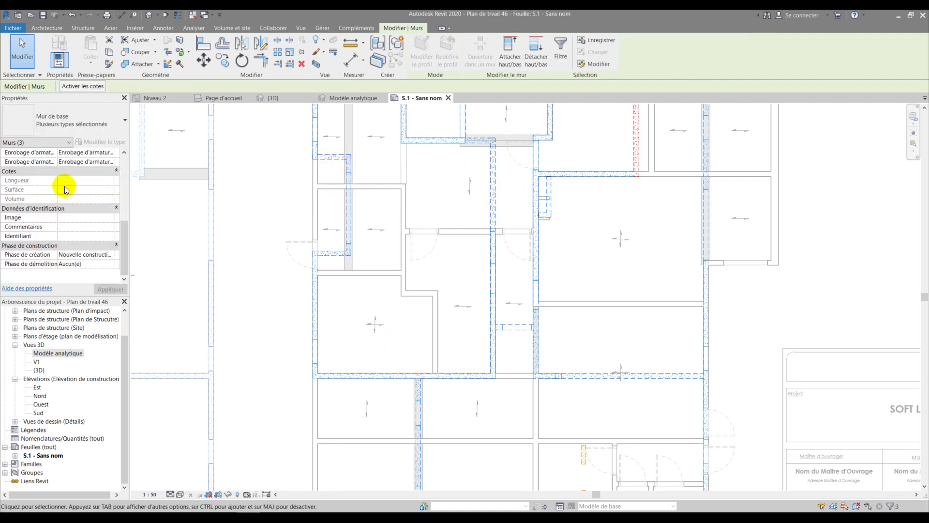
click(110, 227)
text(PV)
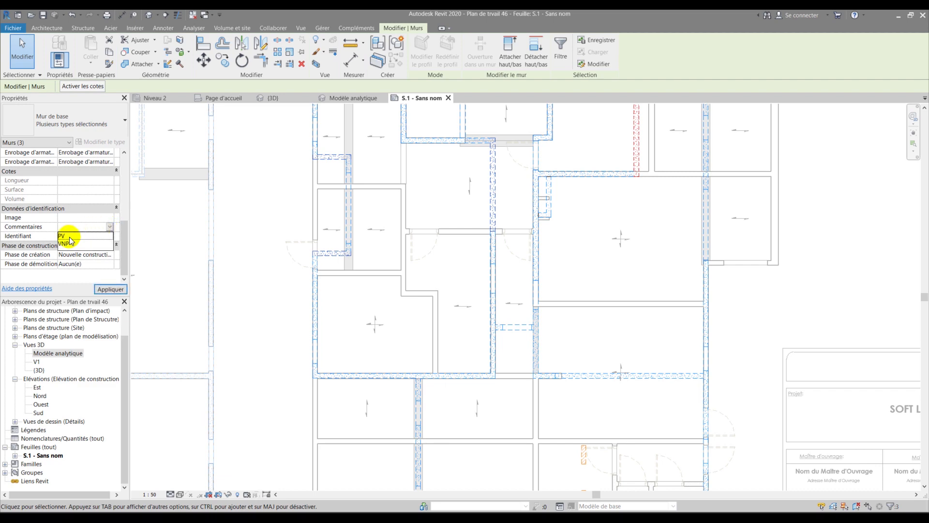
click(423, 196)
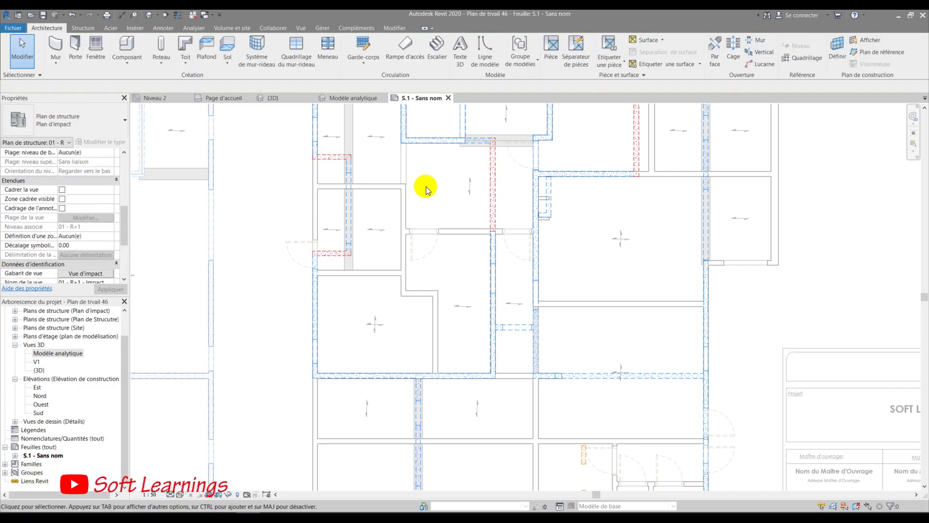
Set Commentaires to VNP for the two Voile NP 16cm duct walls and the three thin shaft walls in the central core.
scroll(573, 203, up, 2)
scroll(566, 204, up, 1)
middle_drag(556, 206, 442, 244)
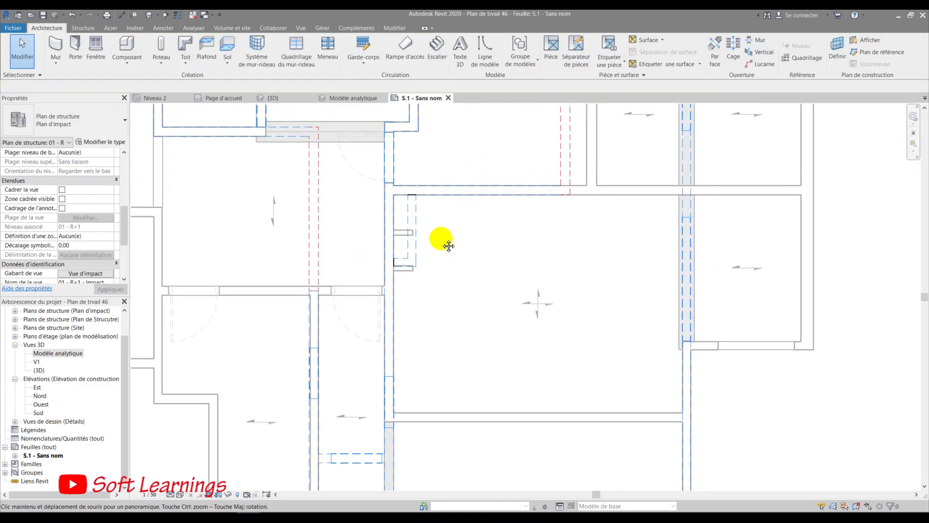
click(406, 212)
scroll(425, 255, down, 4)
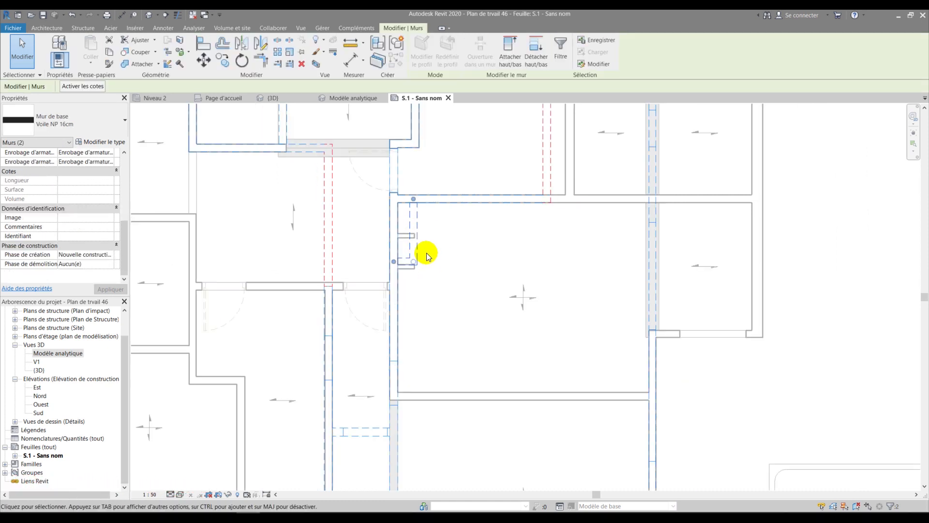
middle_drag(387, 134, 375, 252)
scroll(378, 216, up, 6)
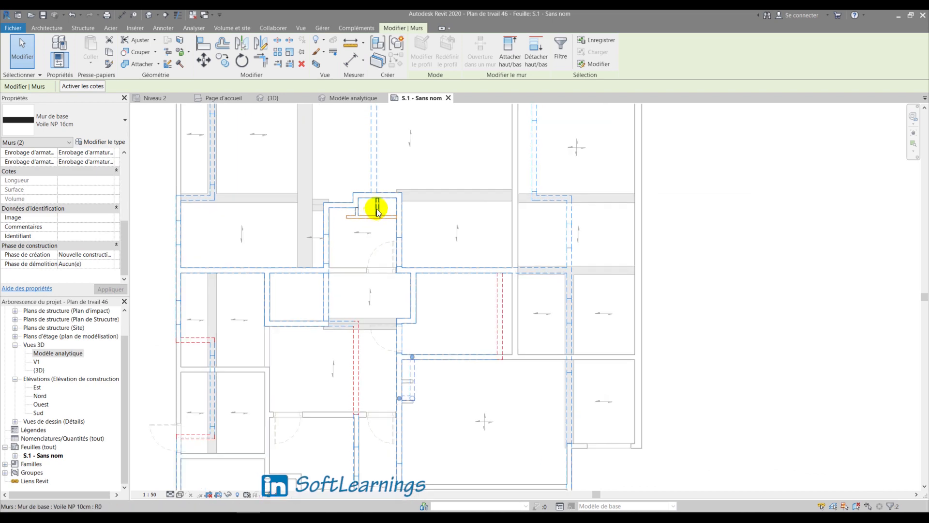
ctrl+click(312, 241)
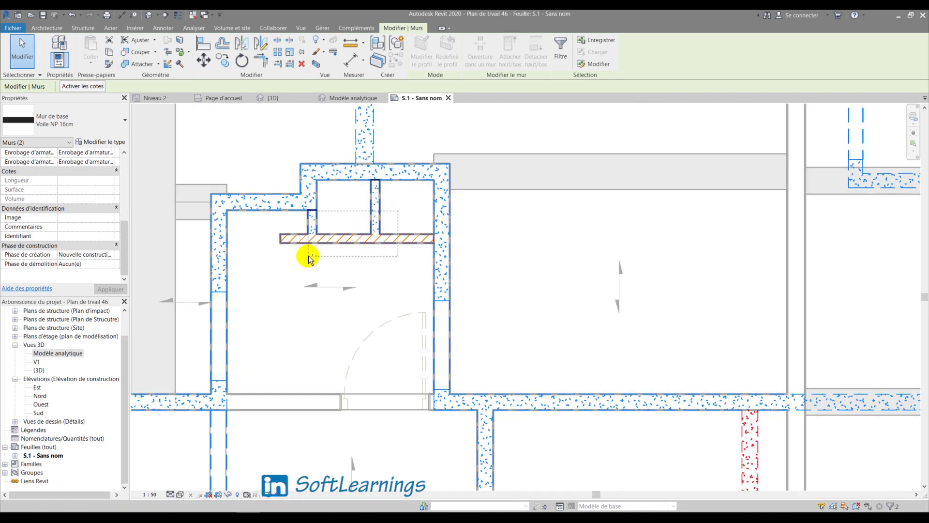
scroll(387, 209, down, 2)
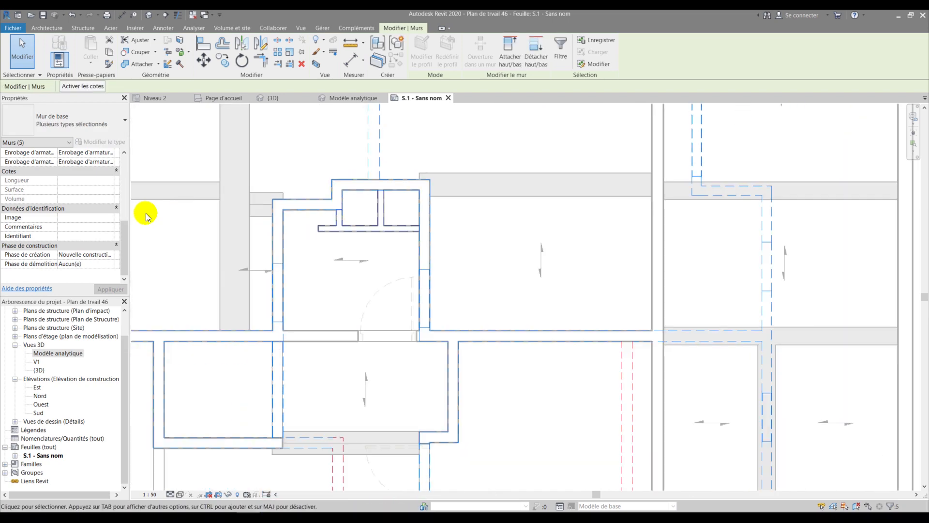
click(110, 226)
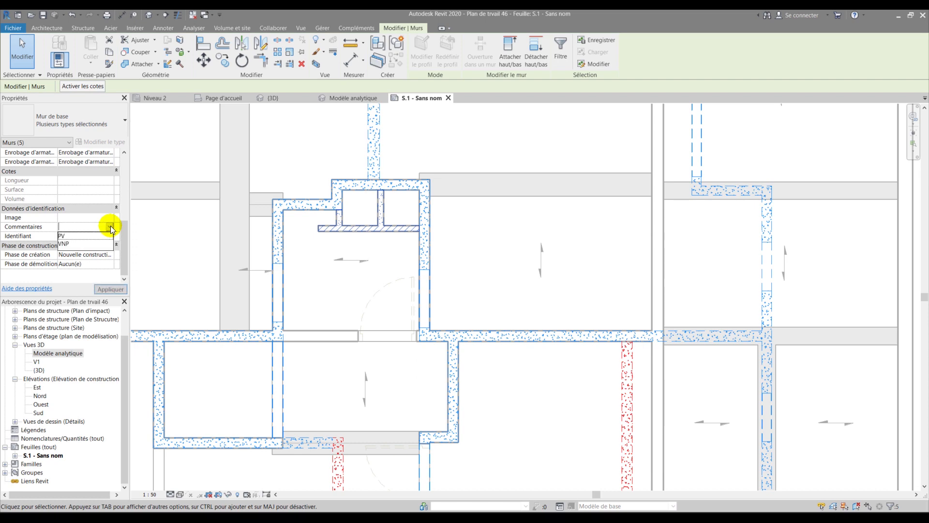
click(70, 245)
click(460, 207)
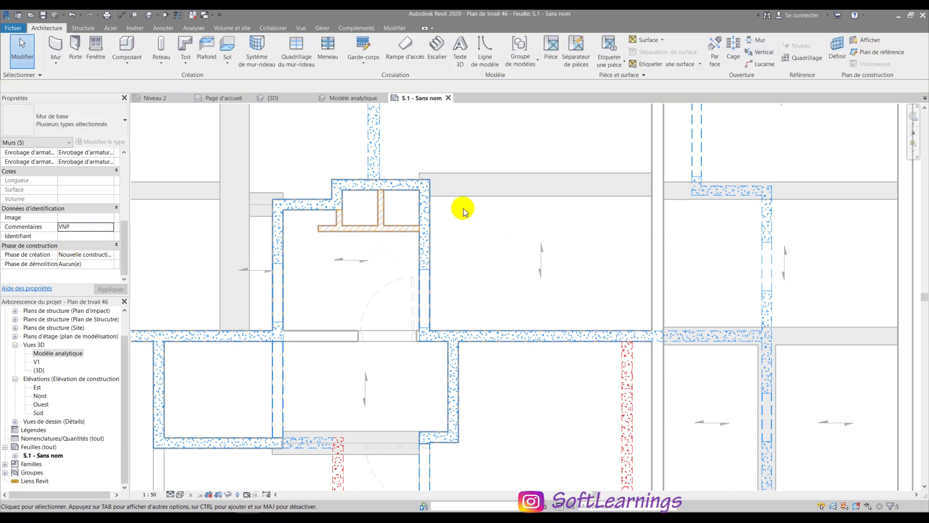
Deactivate the plan viewport to return to sheet S.1 and show its floor plans together.
scroll(446, 208, down, 4)
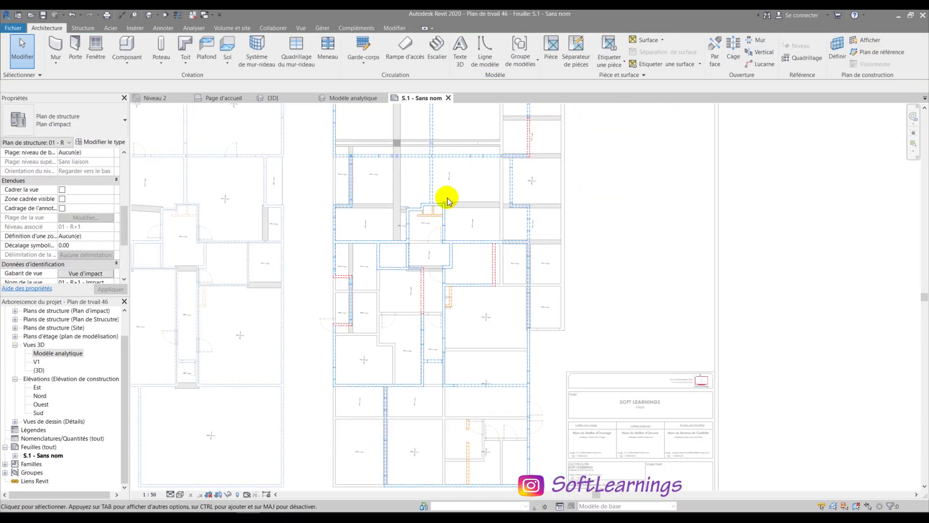
scroll(435, 233, down, 3)
double_click(691, 207)
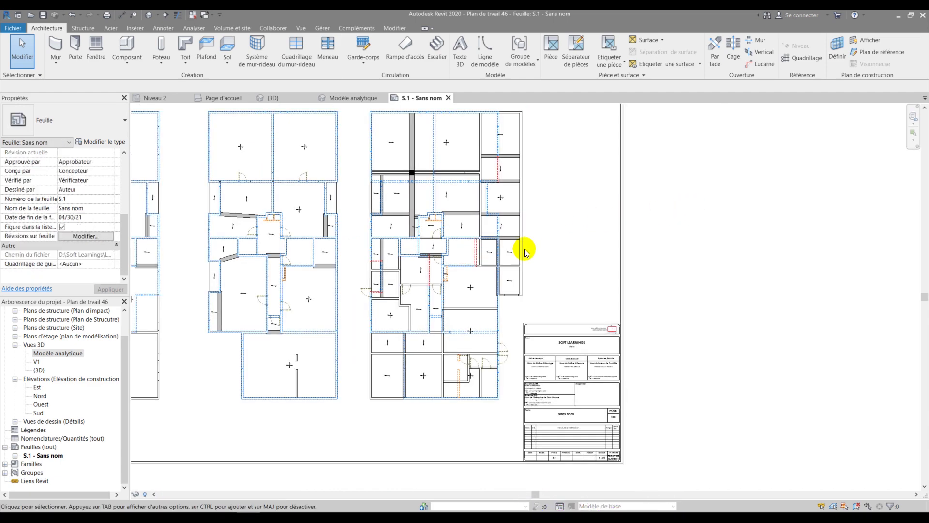